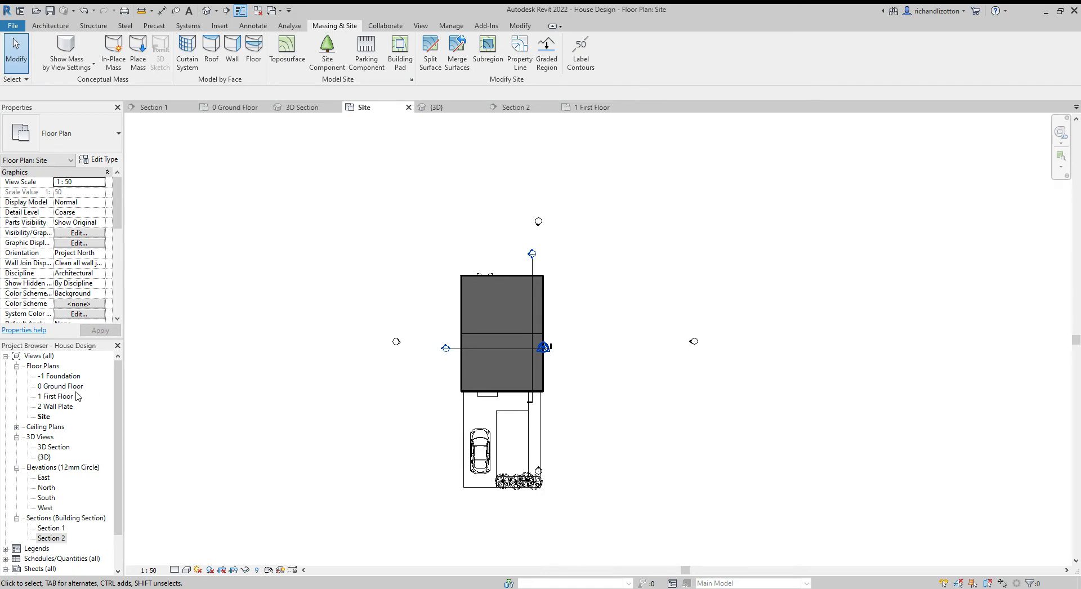
Open the 0 Ground Floor plan and zoom out to show the whole house layout
double_click(72, 388)
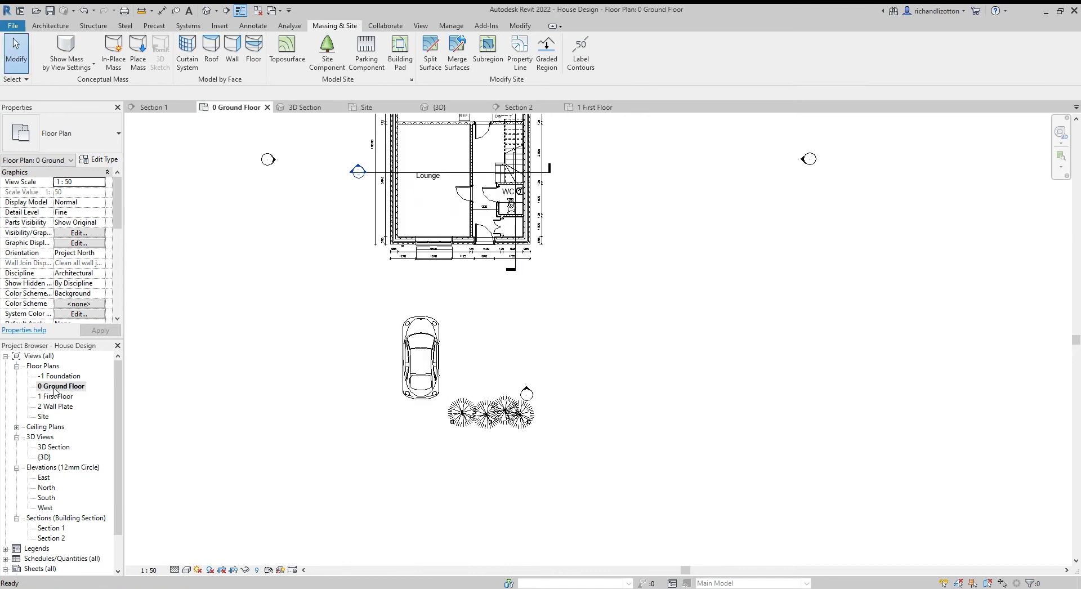
scroll(262, 316, "down", 2)
middle_click_drag(265, 311, 327, 413)
scroll(295, 405, "down", 1)
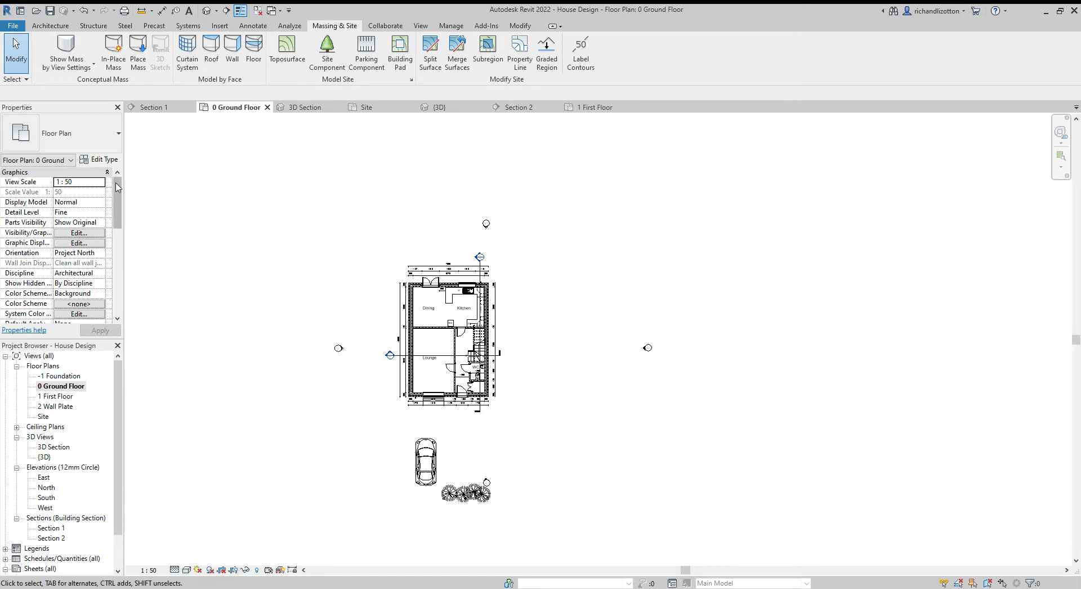
Enable Crop View, pull all four crop edges in around the house excluding car and trees, then hide the boundary
left_click_drag(119, 189, 120, 234)
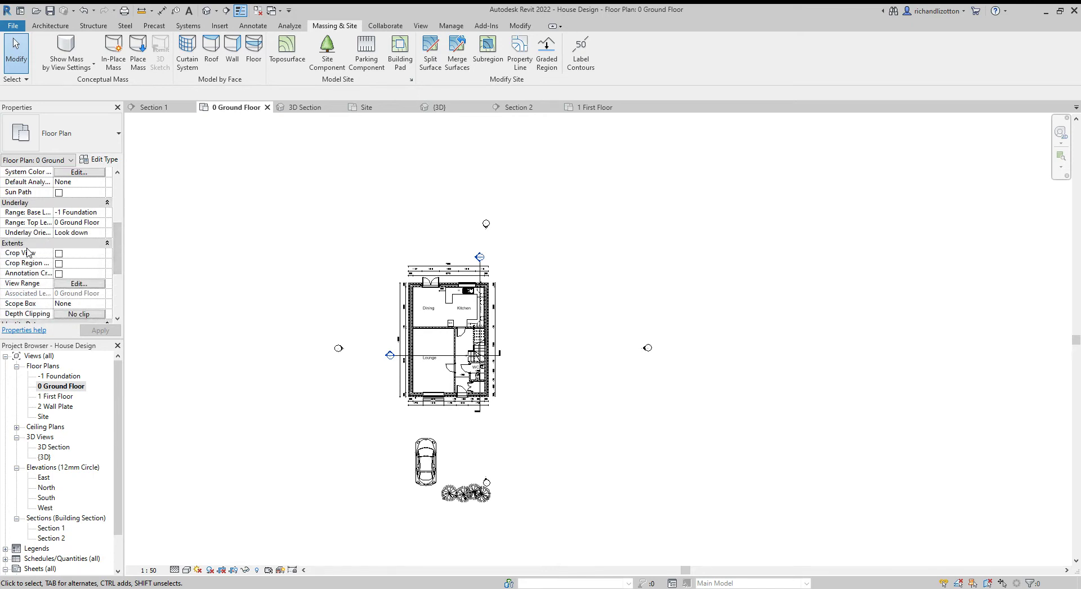
left_click(59, 253)
left_click(59, 263)
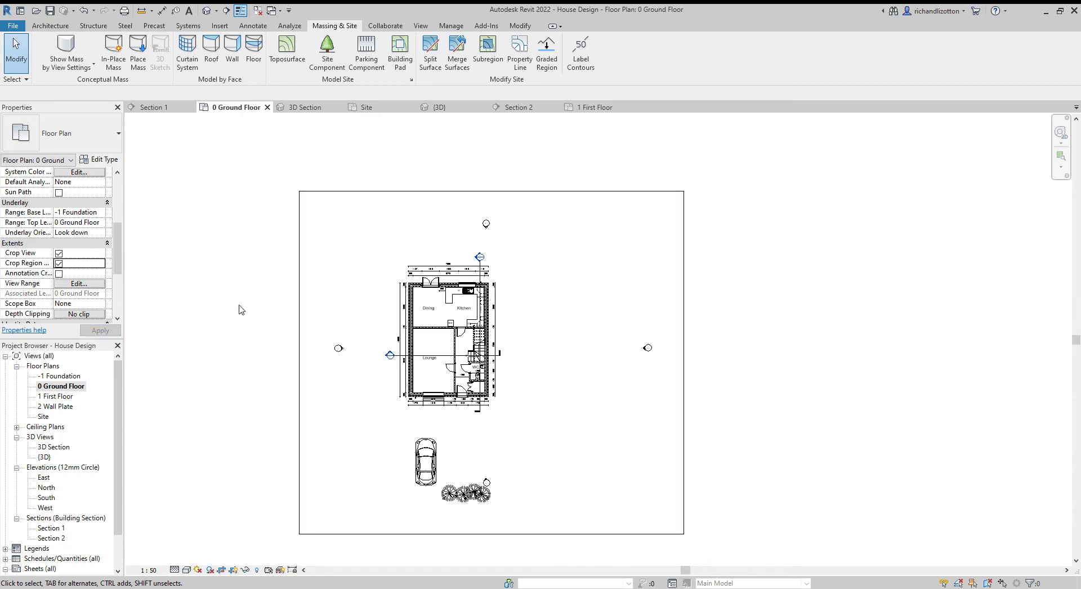
left_click(300, 296)
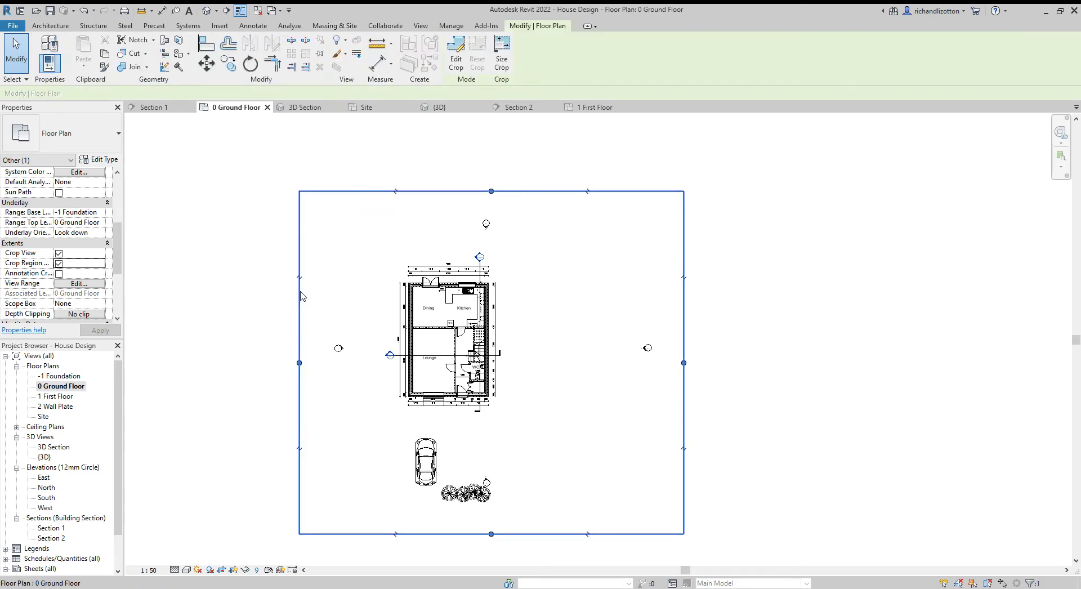
left_click_drag(301, 363, 381, 364)
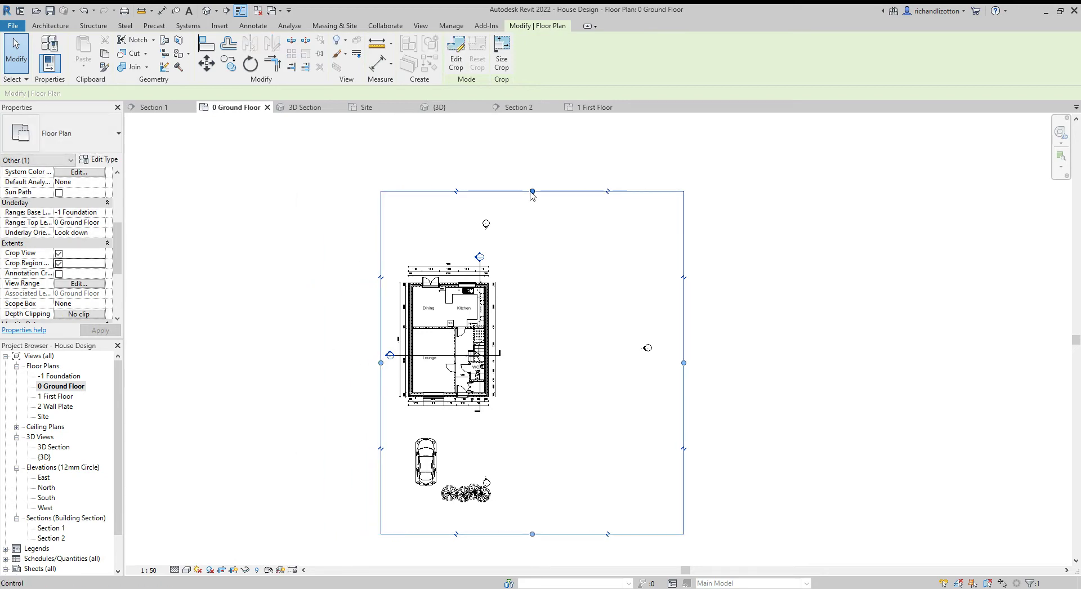
left_click_drag(533, 196, 532, 252)
left_click_drag(683, 390, 507, 387)
left_click_drag(444, 534, 458, 416)
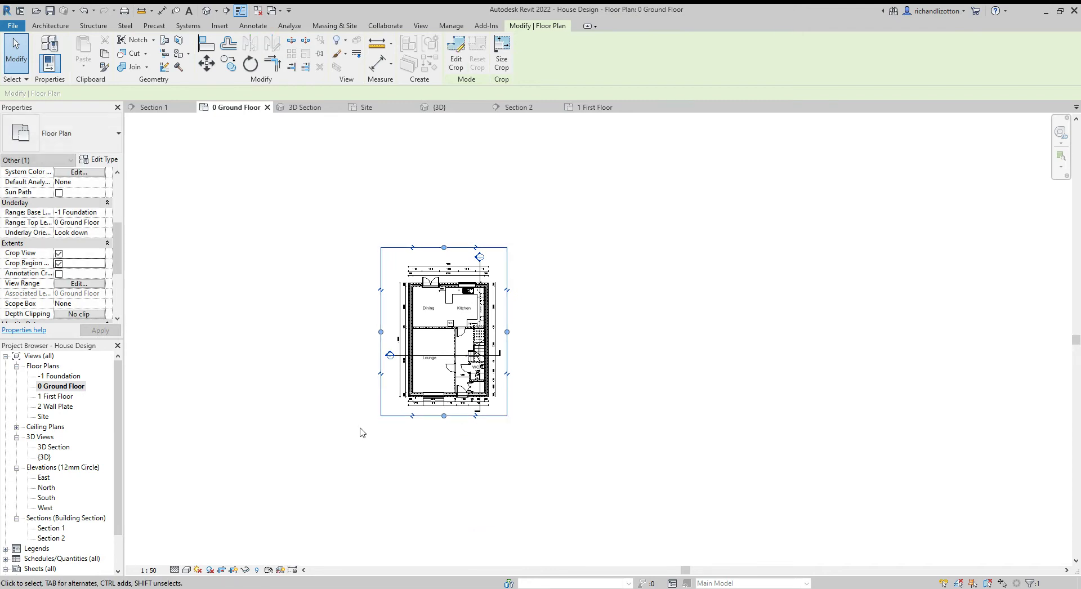
left_click(345, 363)
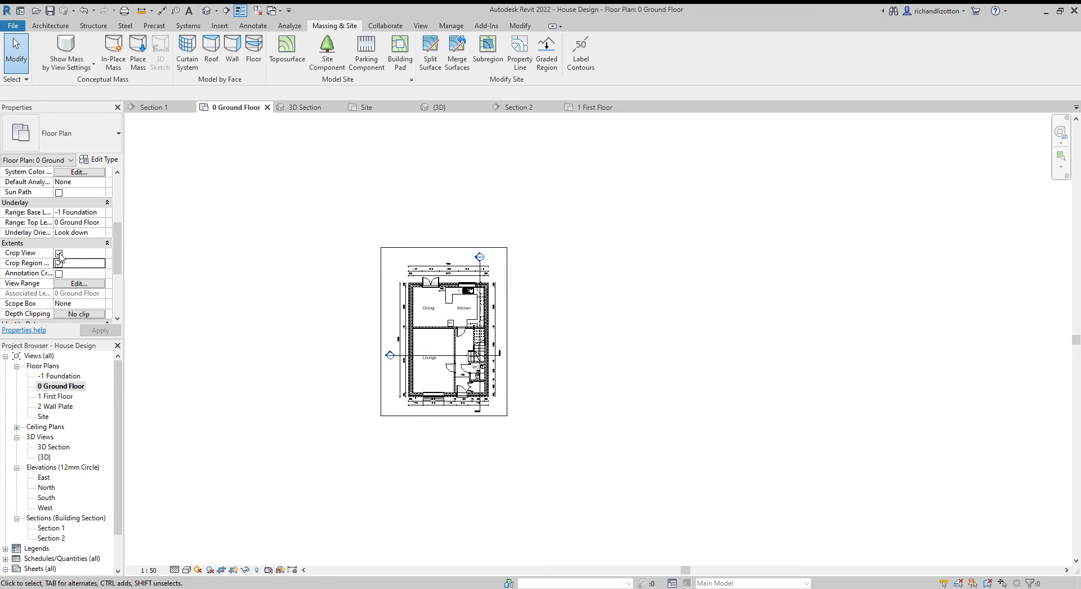
left_click(58, 263)
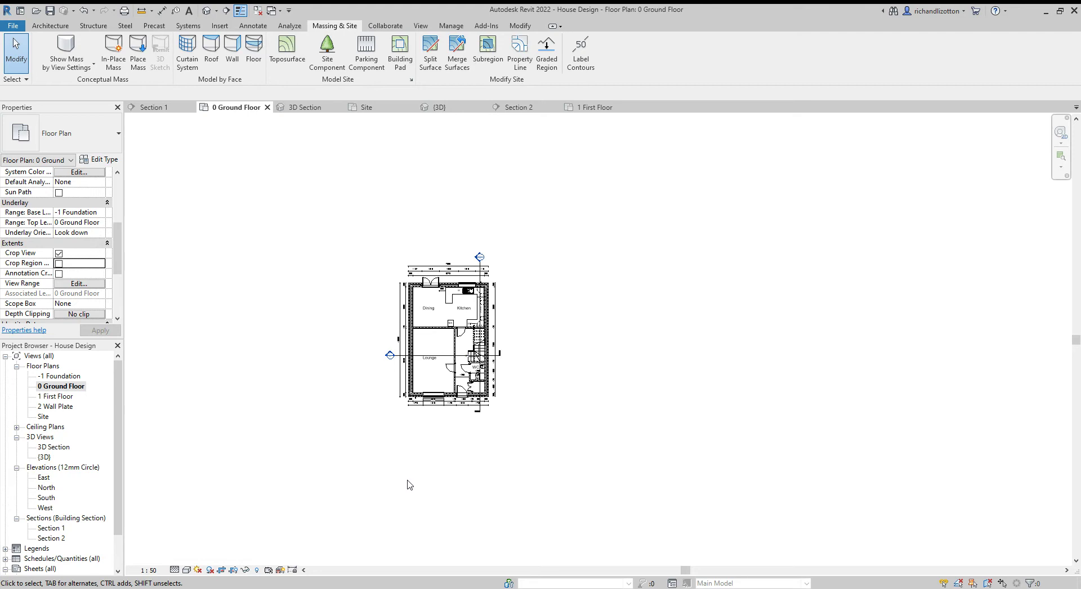
Open the 1 First Floor plan, skipping the save reminder, and zoom out
double_click(56, 397)
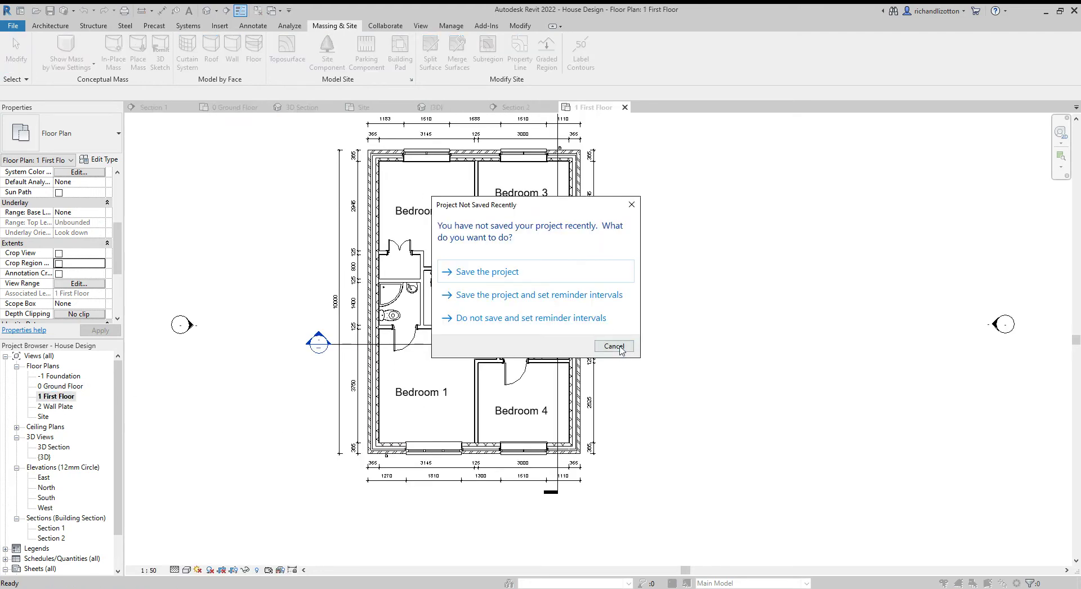
left_click(613, 345)
scroll(640, 355, "down", 4)
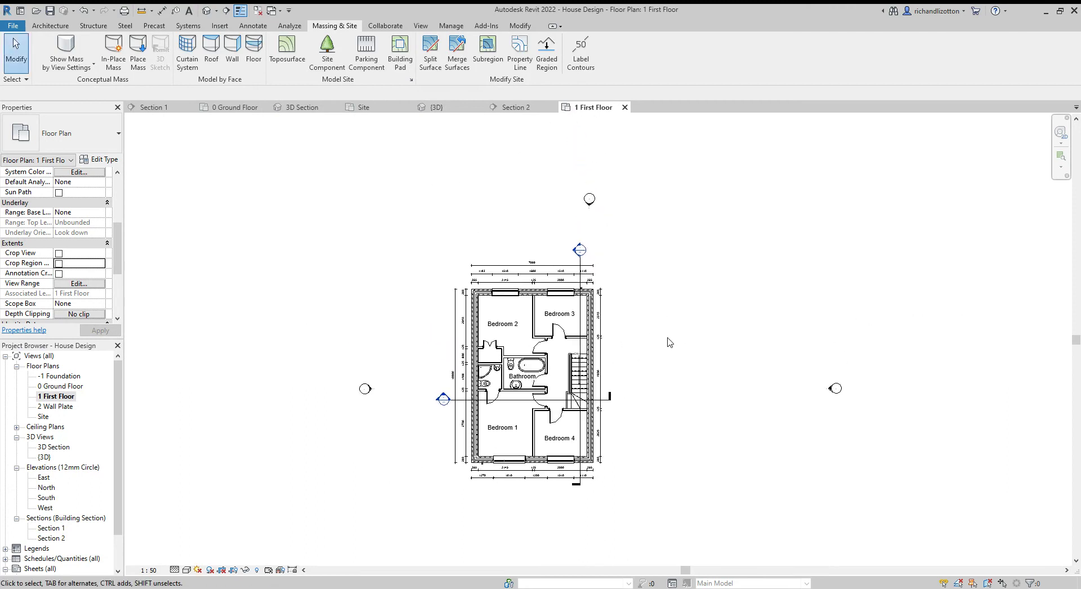
scroll(669, 342, "down", 2)
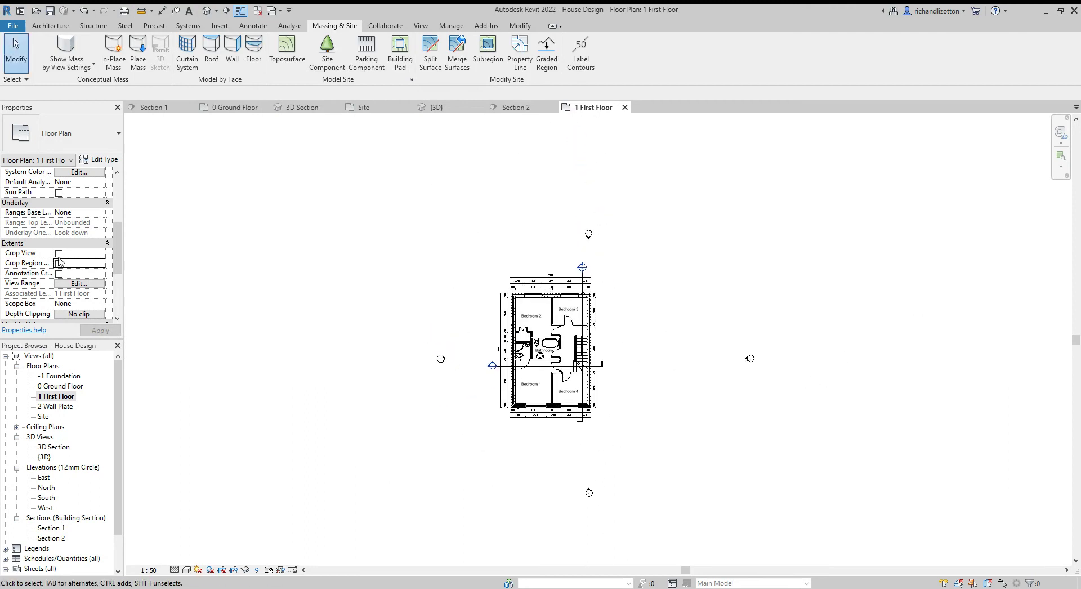
Crop the first floor plan tightly around the house and hide the crop boundary
left_click(59, 263)
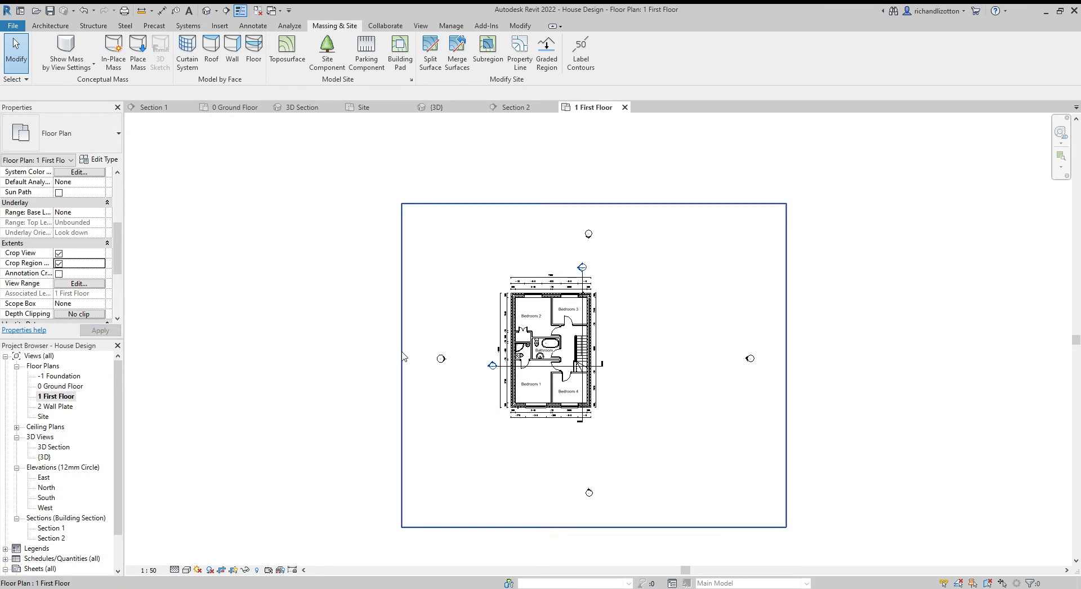
left_click(402, 372)
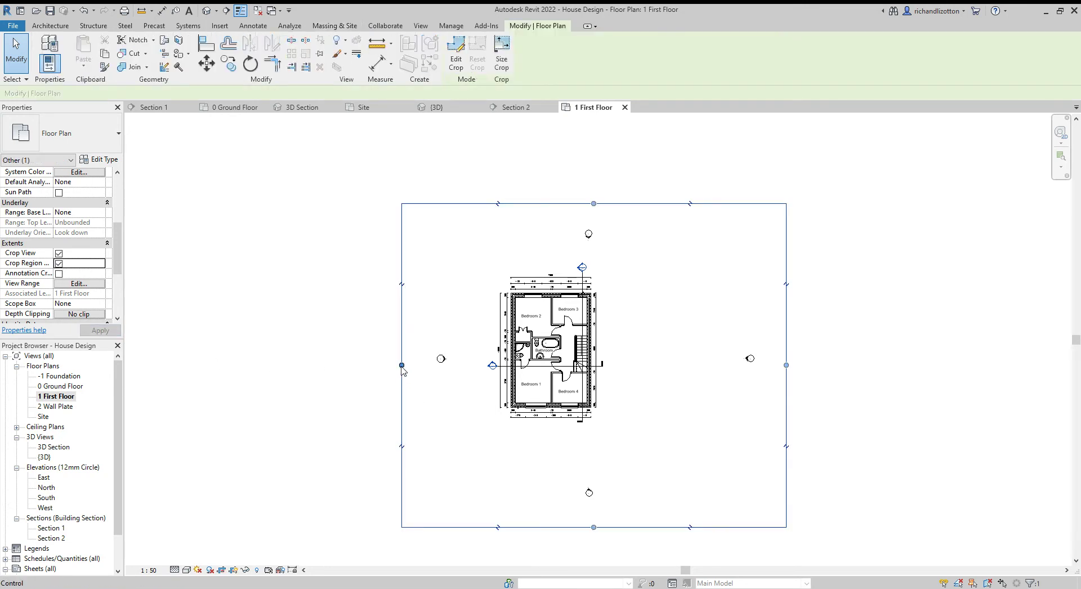
left_click_drag(401, 365, 482, 371)
left_click_drag(633, 203, 634, 262)
left_click_drag(786, 393, 607, 392)
left_click_drag(549, 530, 559, 427)
left_click(354, 451)
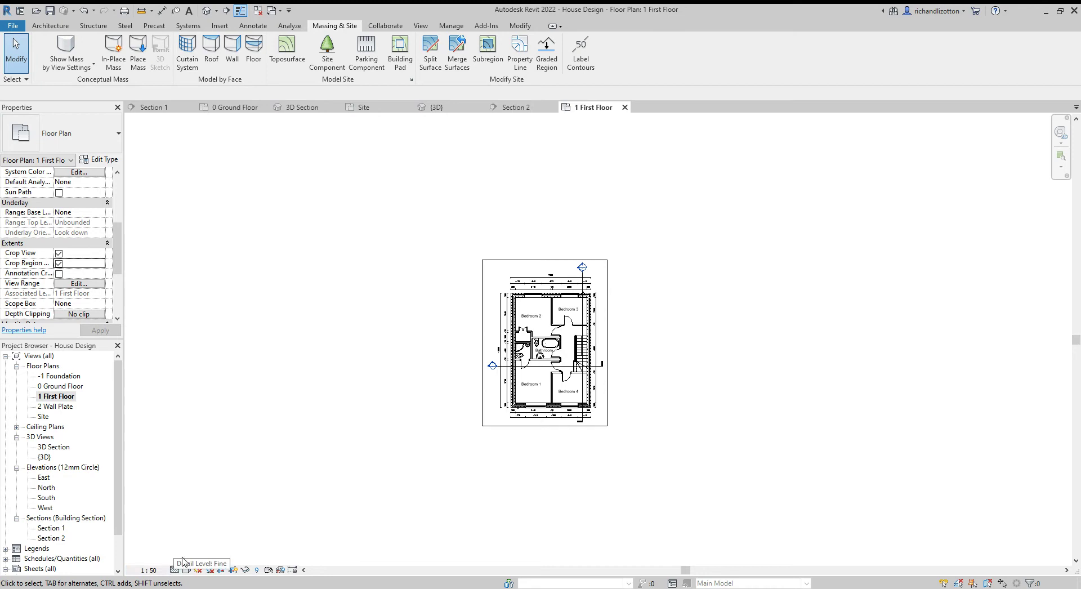
left_click(59, 263)
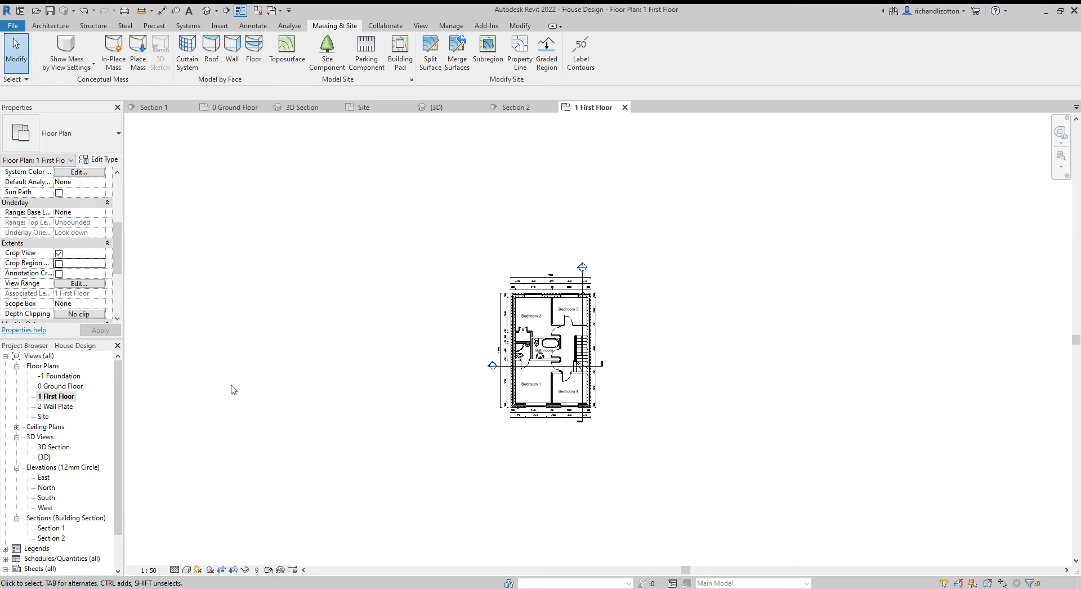
Open the Site plan and set its view scale to 1:100
double_click(45, 417)
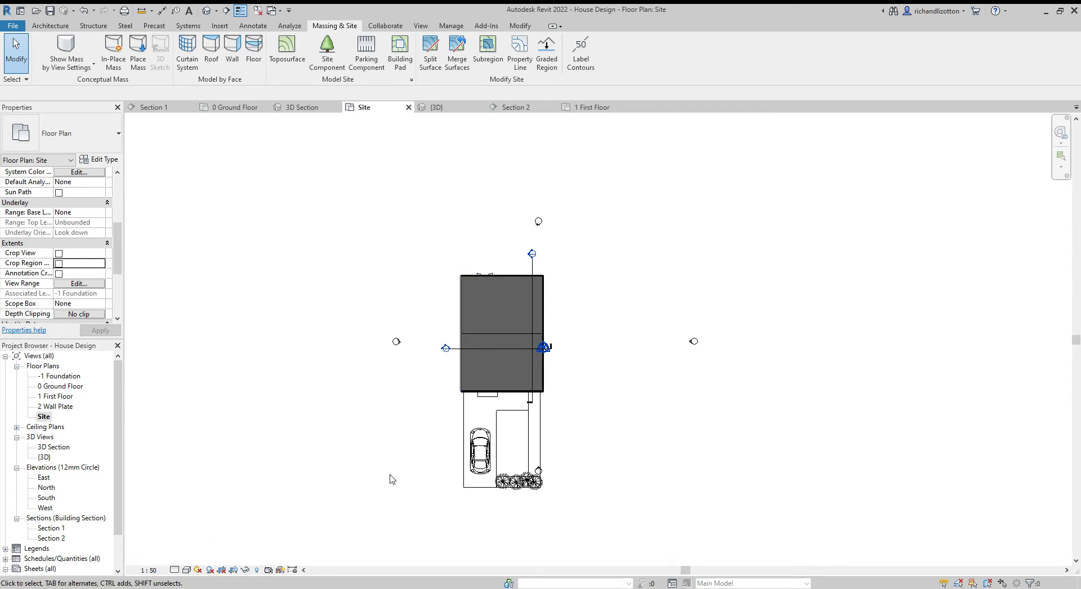
left_click(149, 570)
left_click(169, 499)
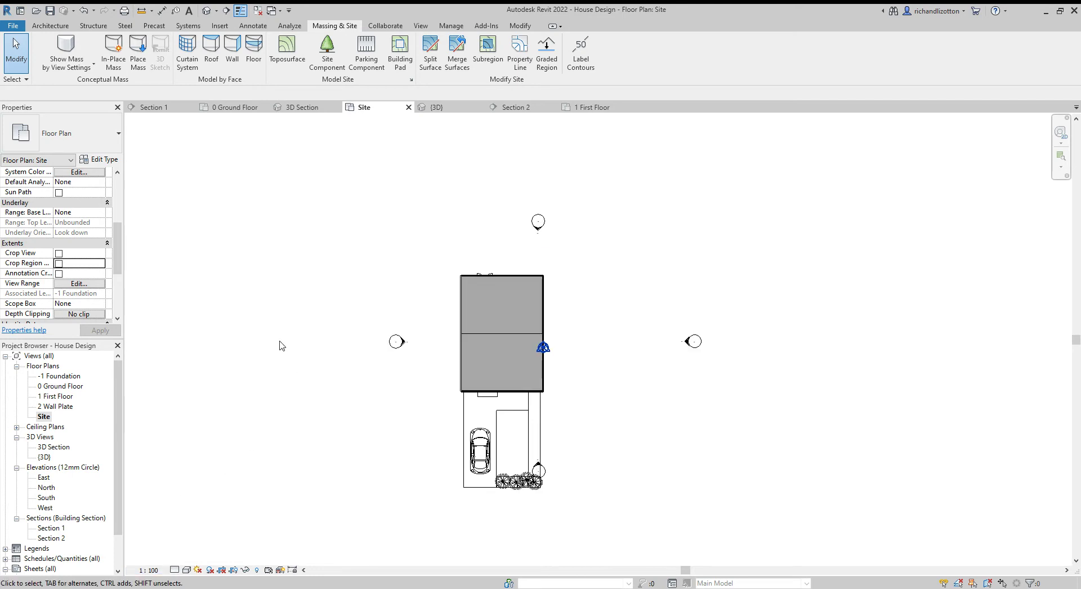
Pull the site crop's left and right edges in past the side markers and hide the boundary
left_click(59, 263)
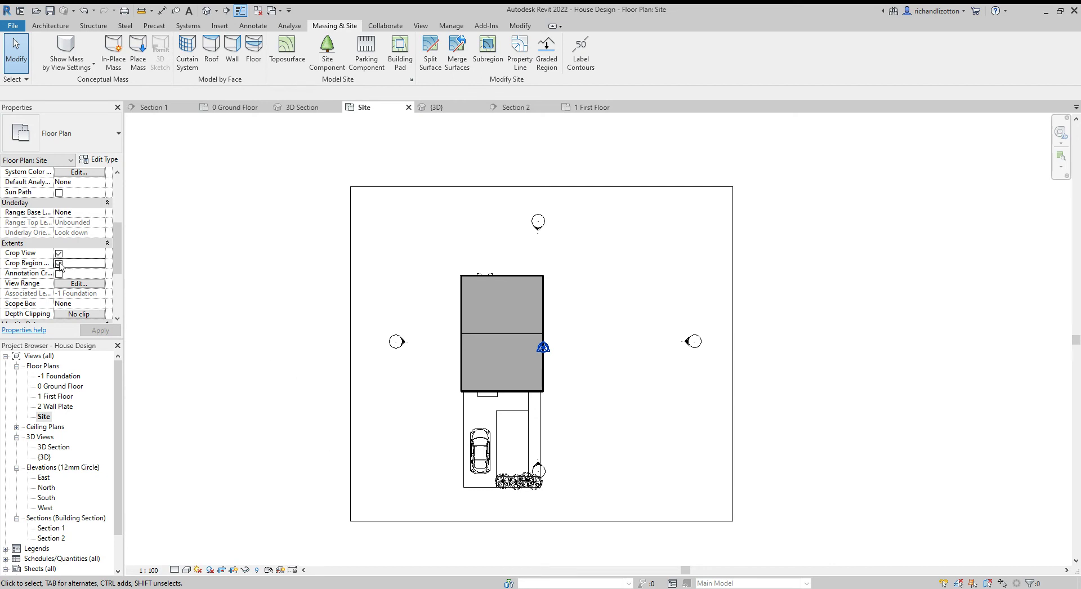
left_click(351, 361)
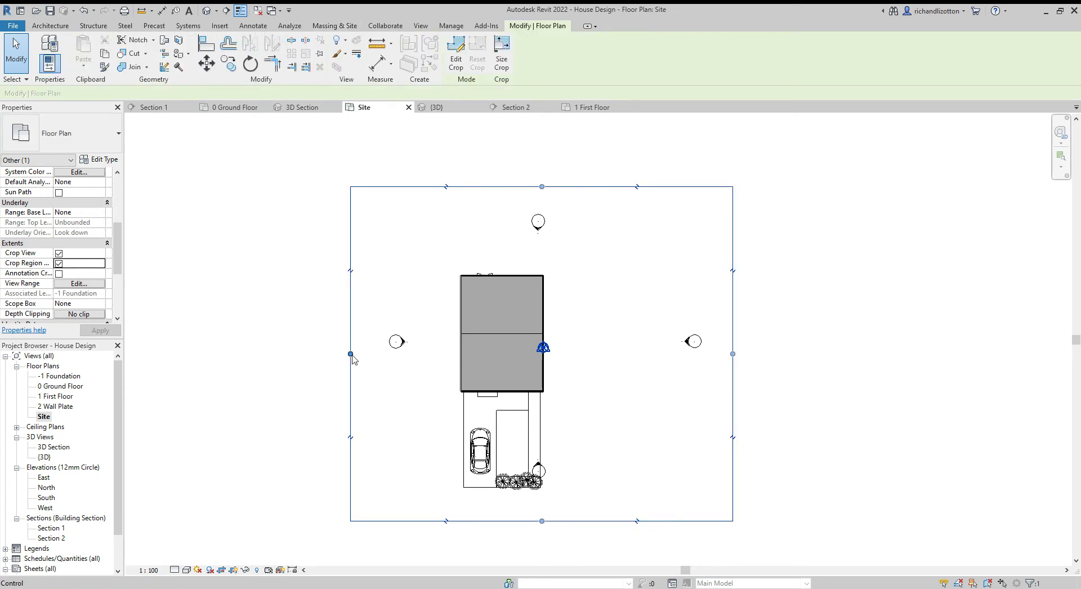
left_click_drag(351, 354, 443, 356)
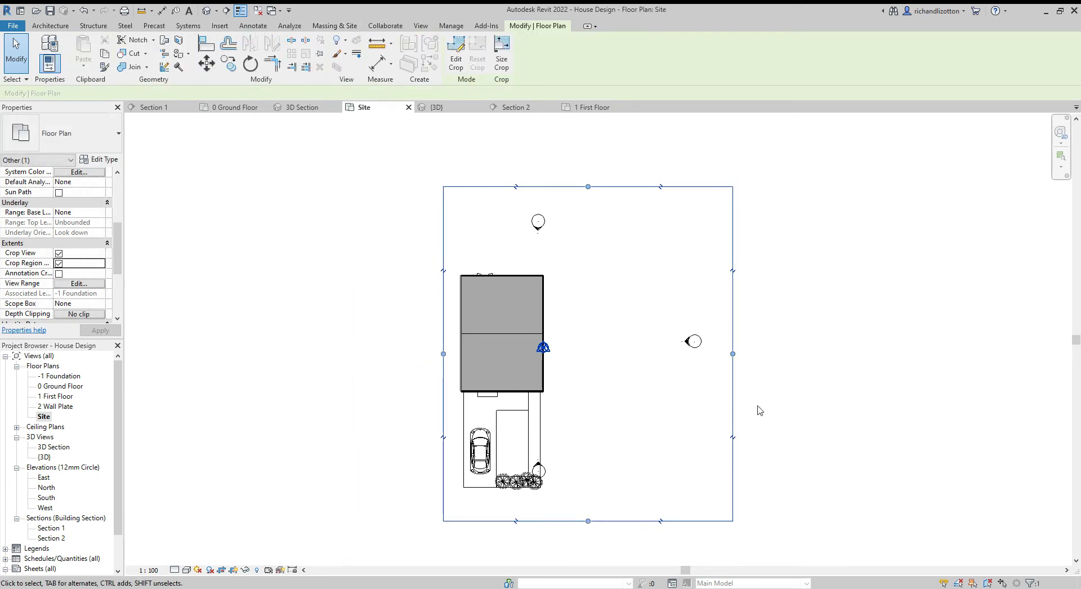
left_click_drag(732, 354, 560, 349)
left_click(282, 334)
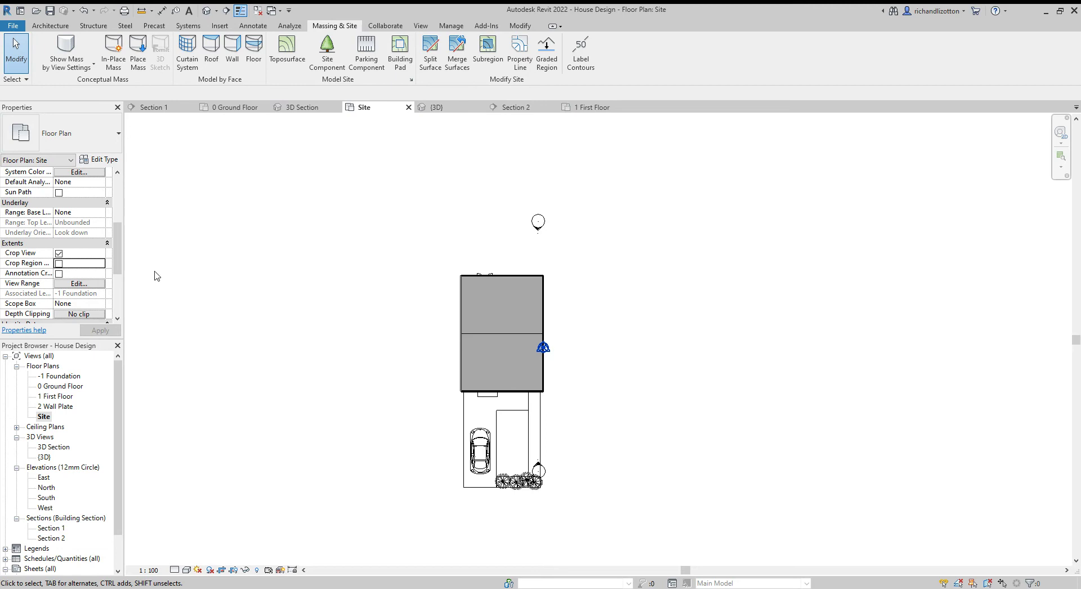
scroll(118, 268, "down", 1)
scroll(118, 267, "down", 1)
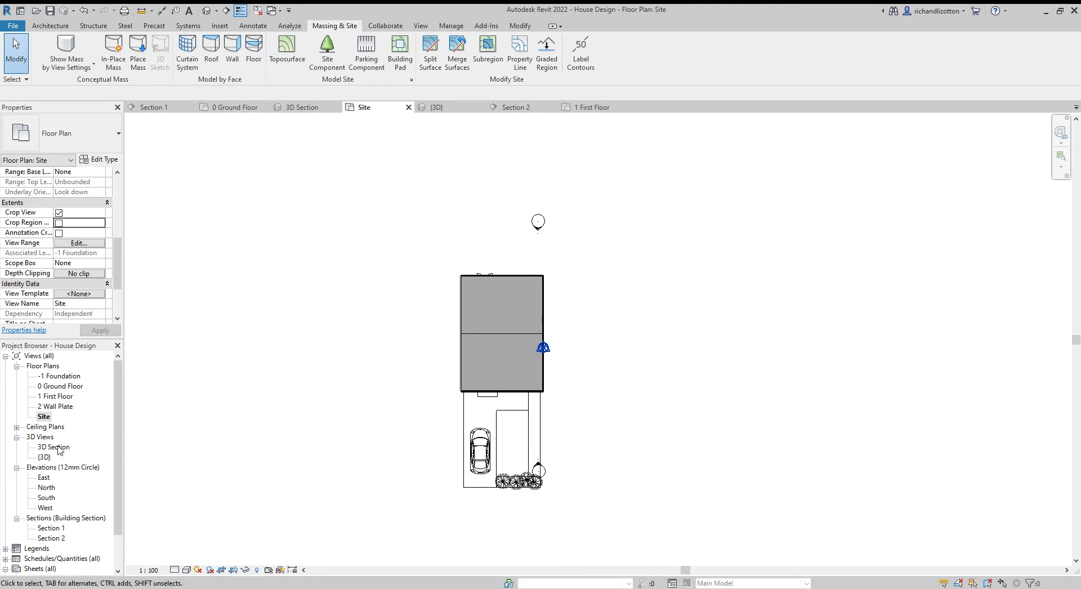
Open the {3D} view, orbit it toward the house front, and turn on the crop with the boundary shown
double_click(44, 456)
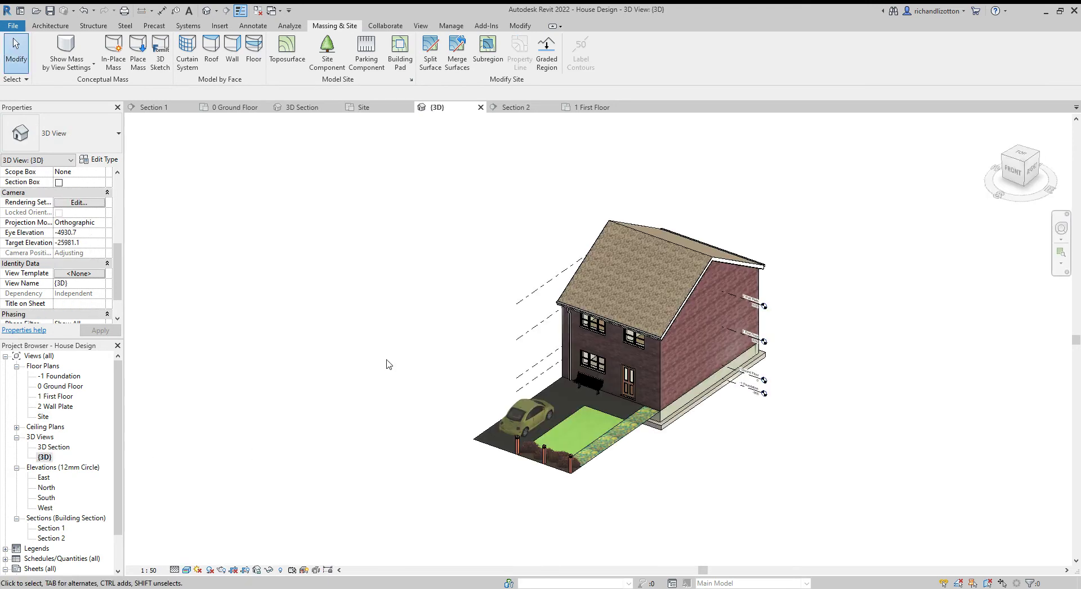
scroll(783, 433, "up", 3)
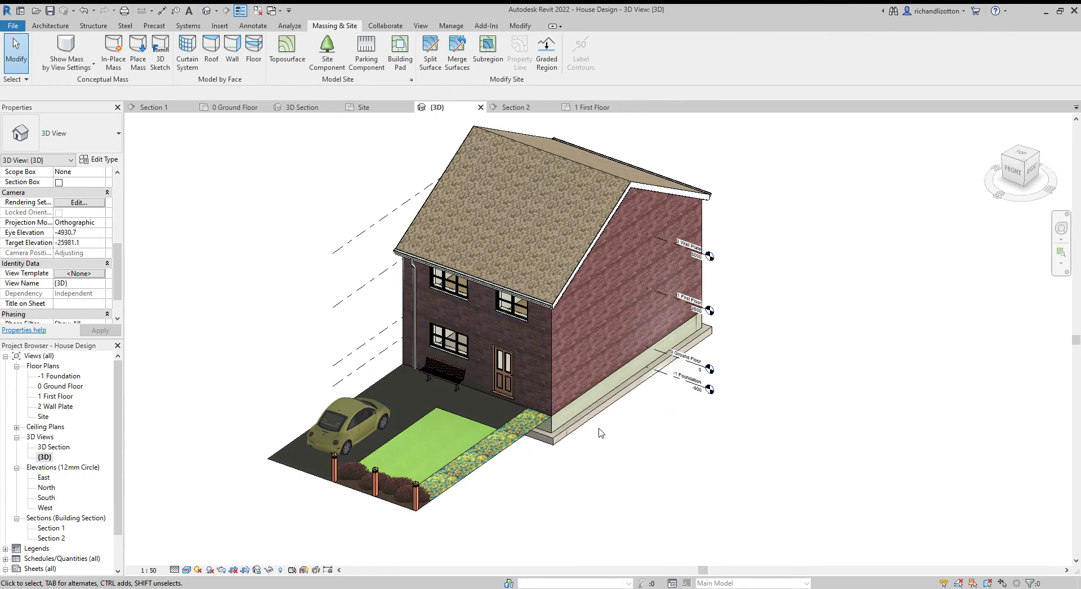
middle_click_drag(681, 472, 757, 418)
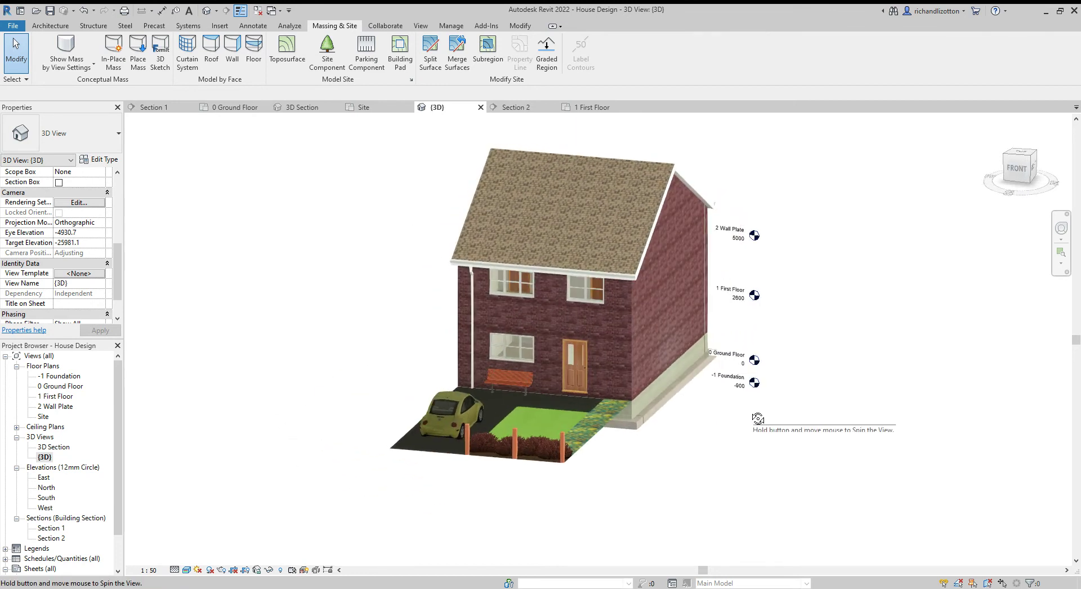
scroll(719, 451, "up", 3)
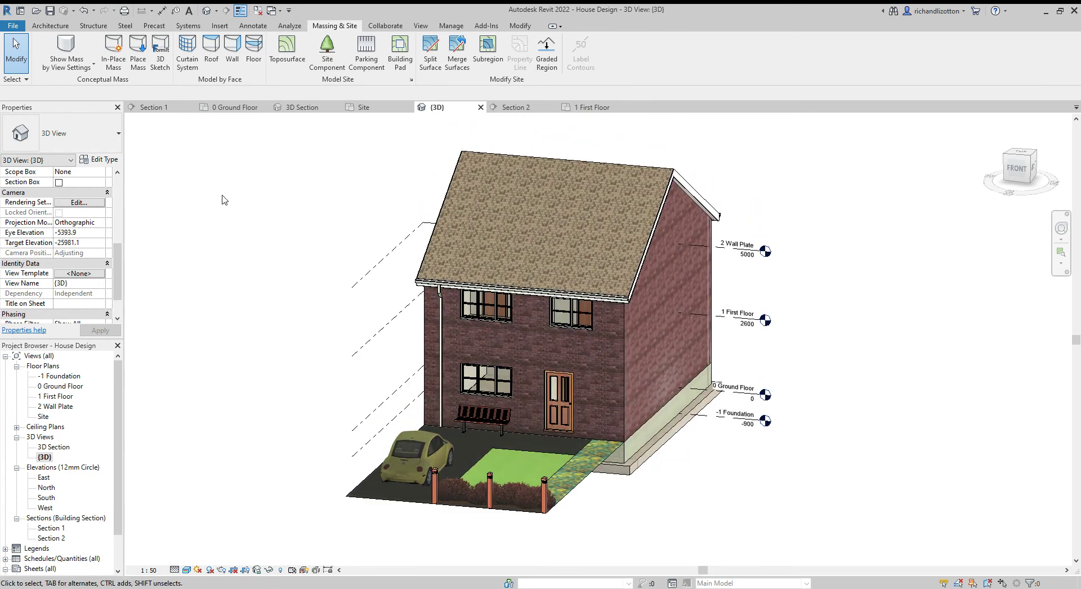
scroll(121, 272, "up", 3)
left_click(59, 213)
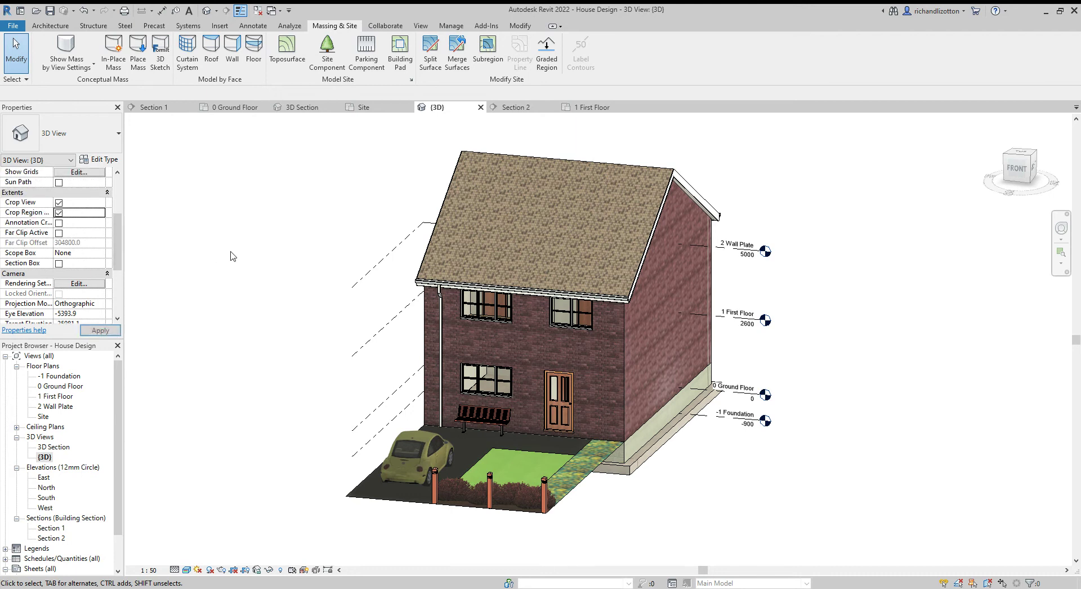
Pull the 3D view's crop edges tight around the house, then hide the crop boundary
scroll(314, 243, "down", 4)
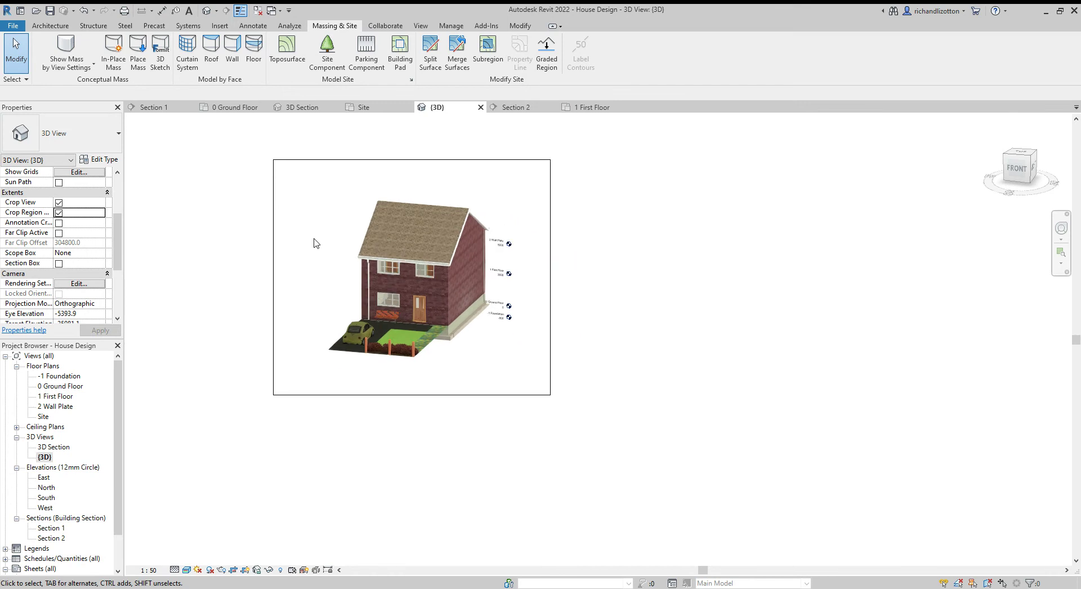
left_click(274, 245)
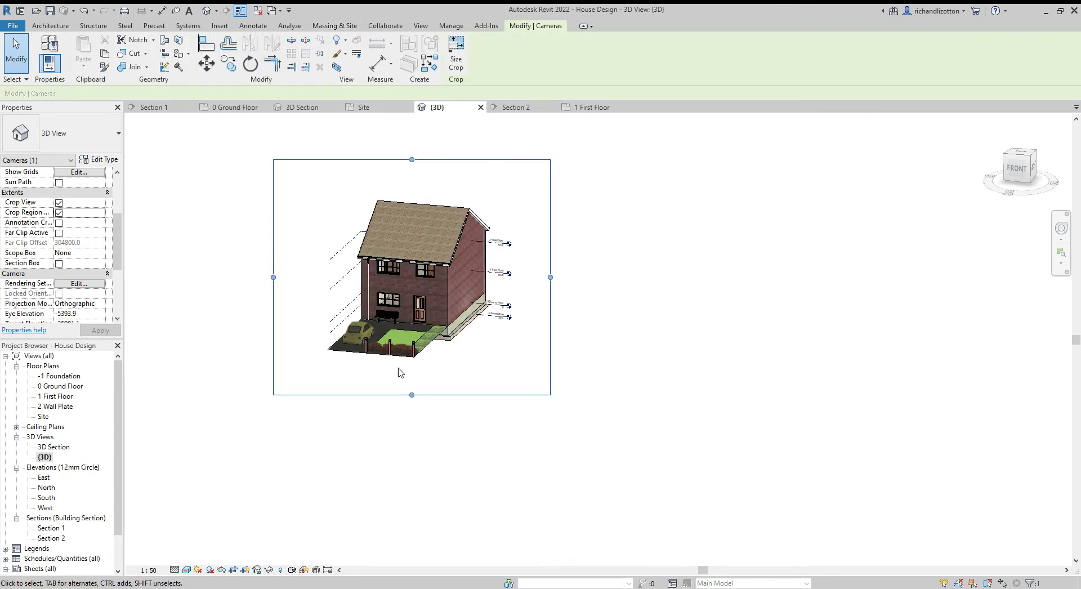
left_click_drag(274, 276, 434, 196)
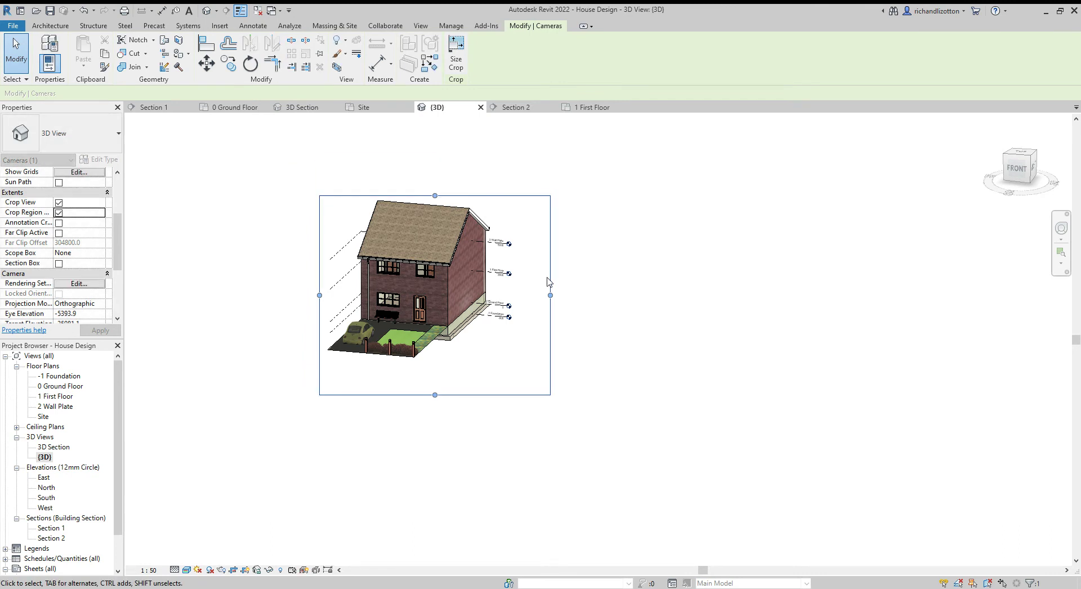
left_click_drag(550, 295, 517, 298)
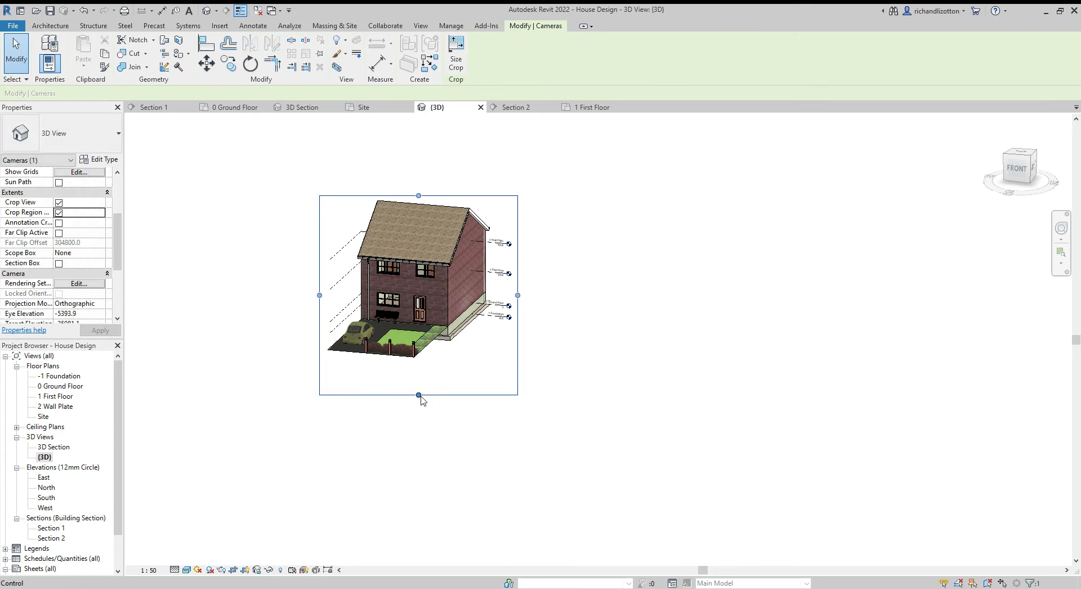
left_click_drag(418, 394, 423, 366)
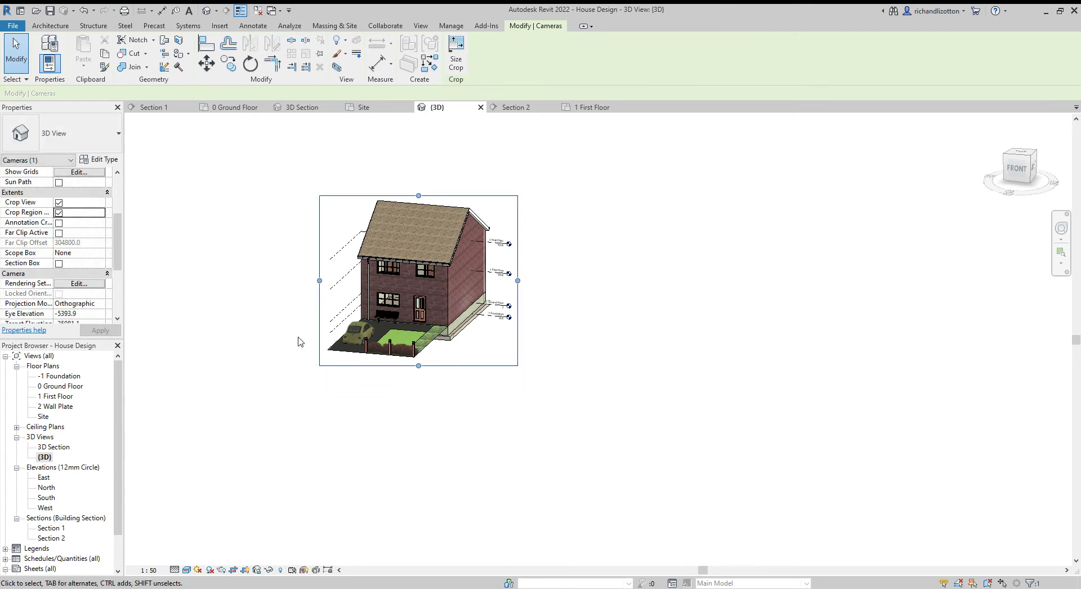
scroll(475, 289, "up", 5)
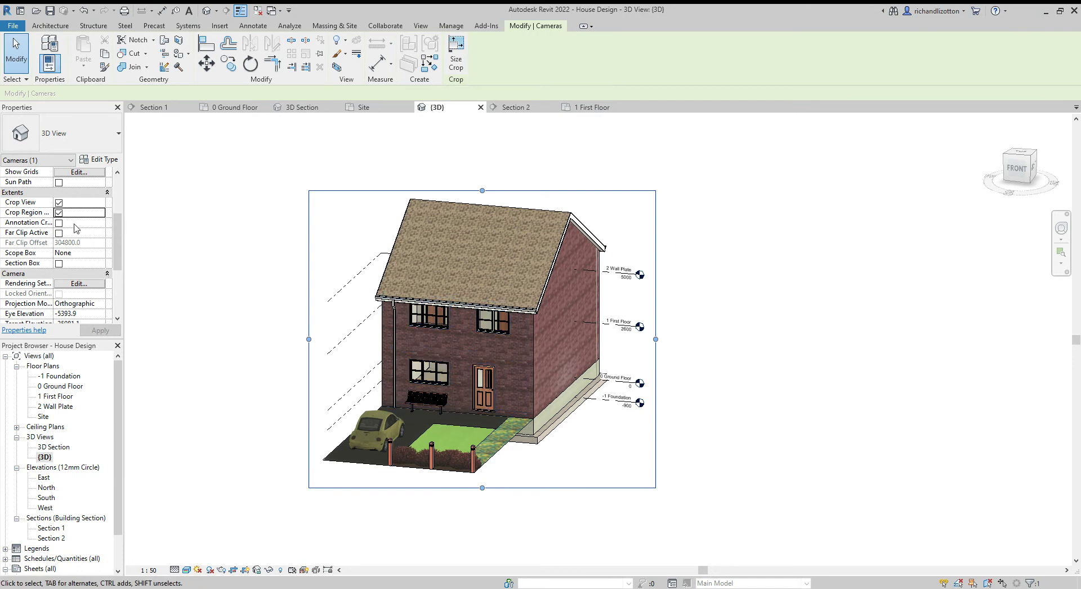
left_click(58, 213)
left_click(248, 282)
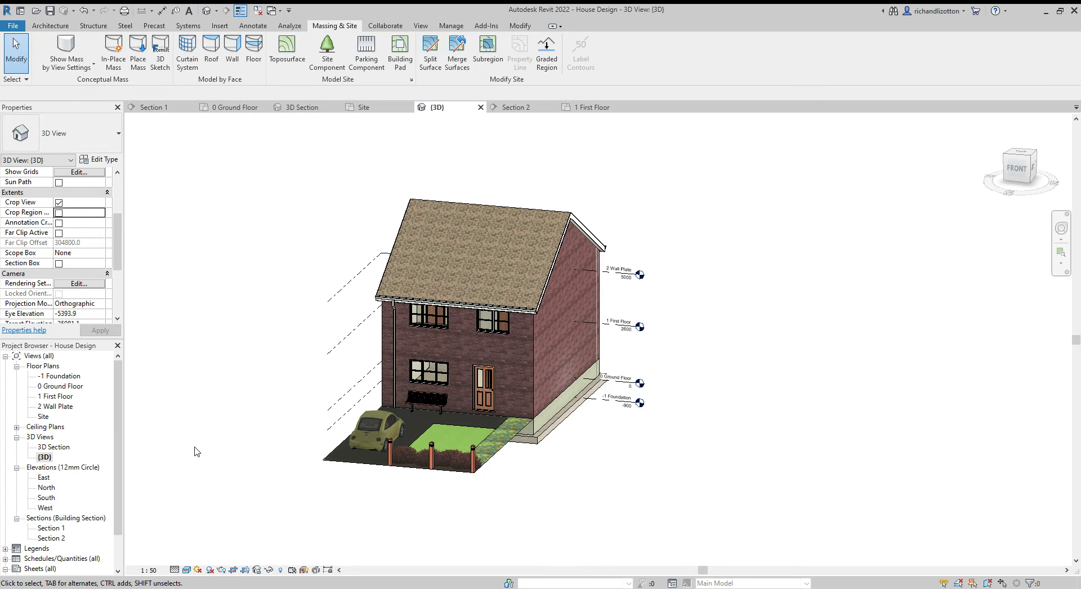
Open the East elevation and start a Masking Region from the Annotate Region dropdown
double_click(44, 477)
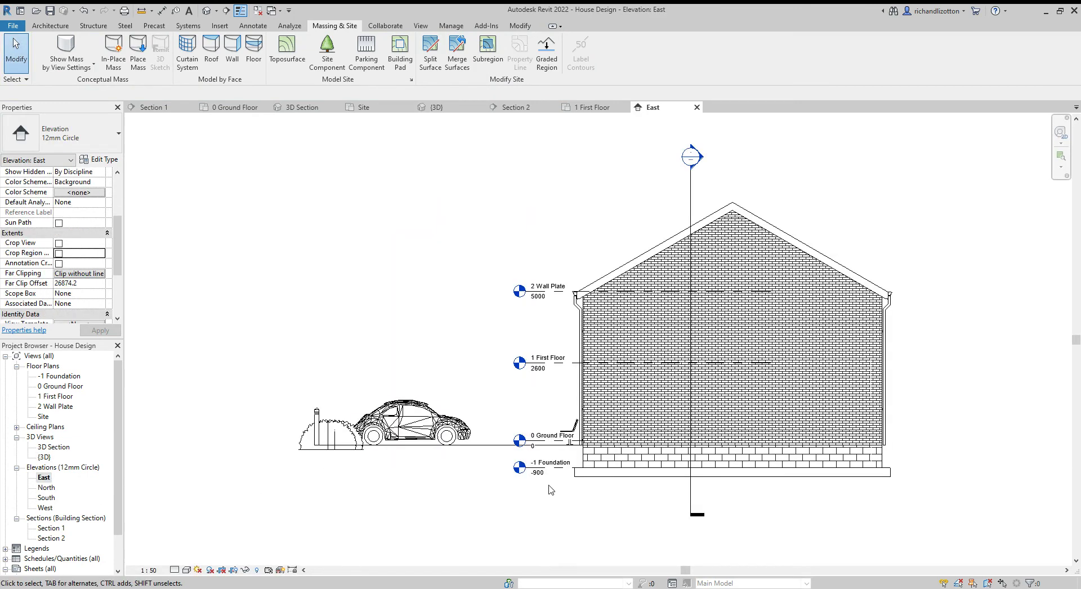
middle_click_drag(550, 487, 512, 497)
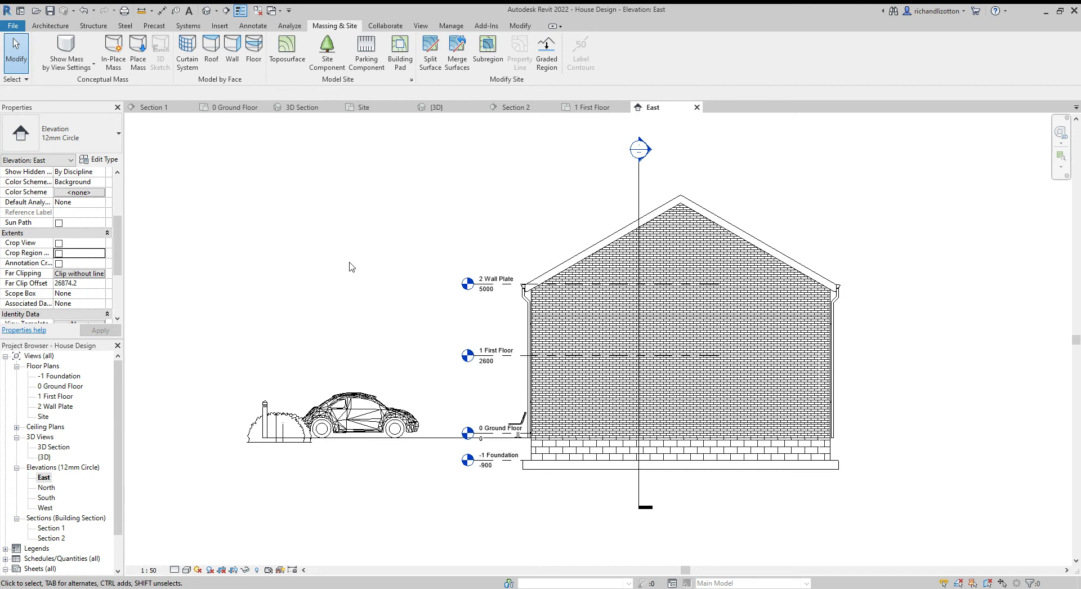
left_click(255, 26)
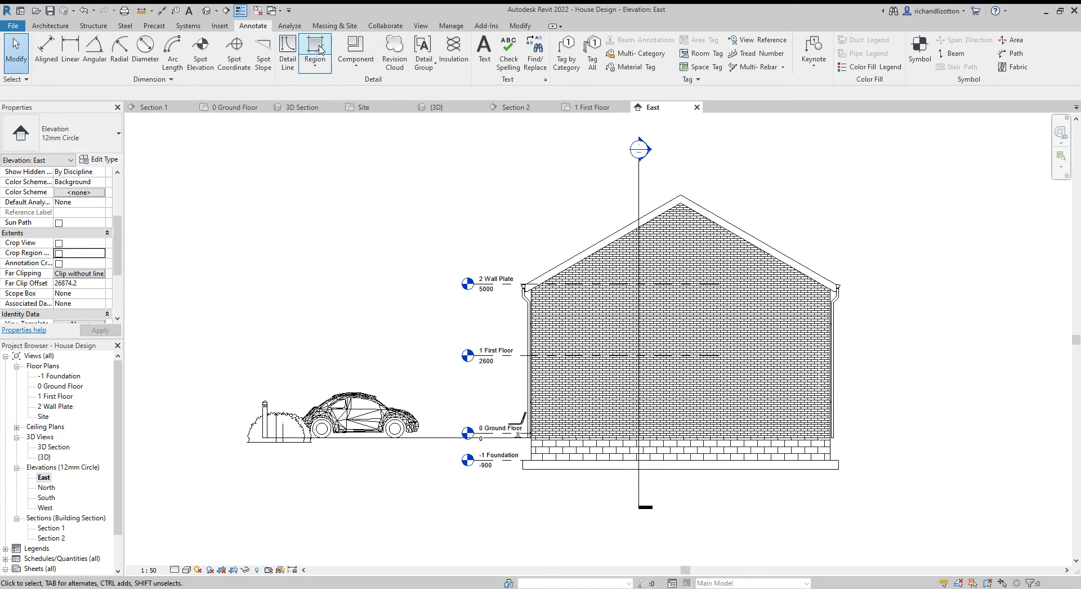
left_click(316, 66)
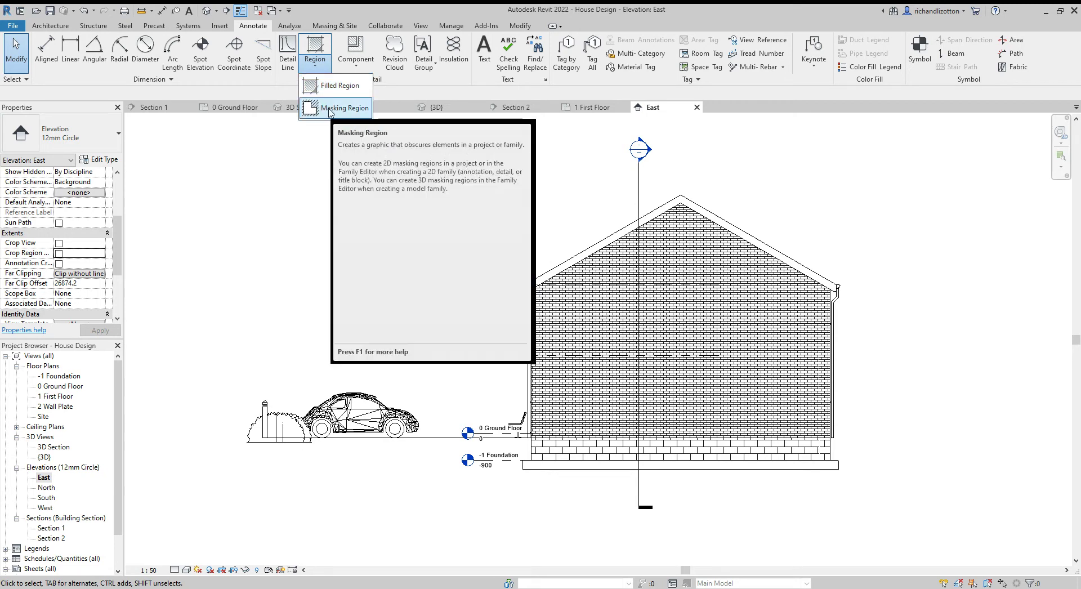
left_click(322, 109)
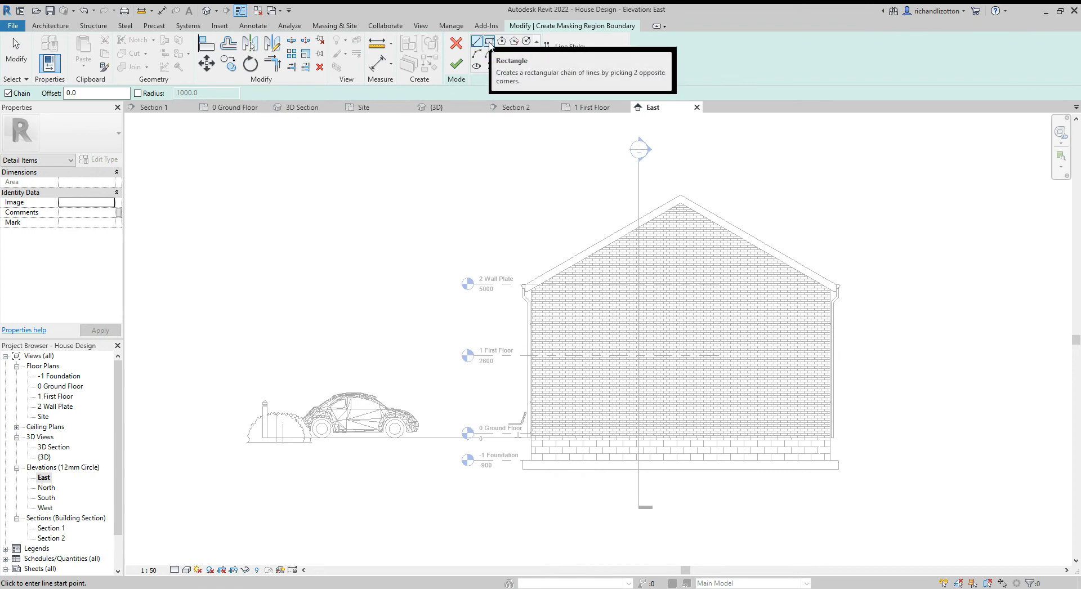
Draw a rectangular masking region from ground level down past the foundations and finish it
left_click(489, 42)
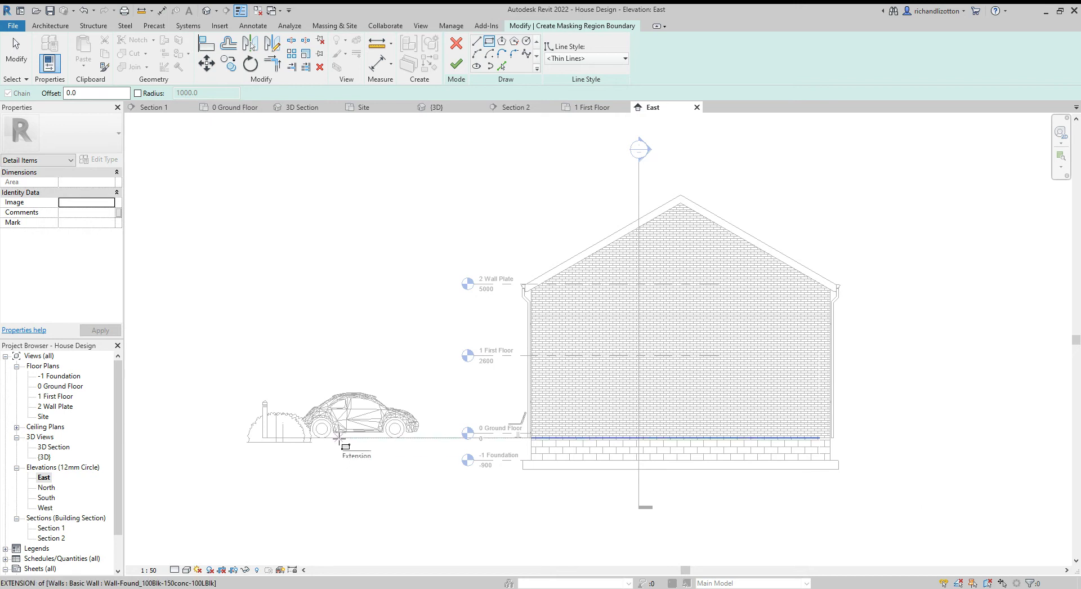
left_click(340, 438)
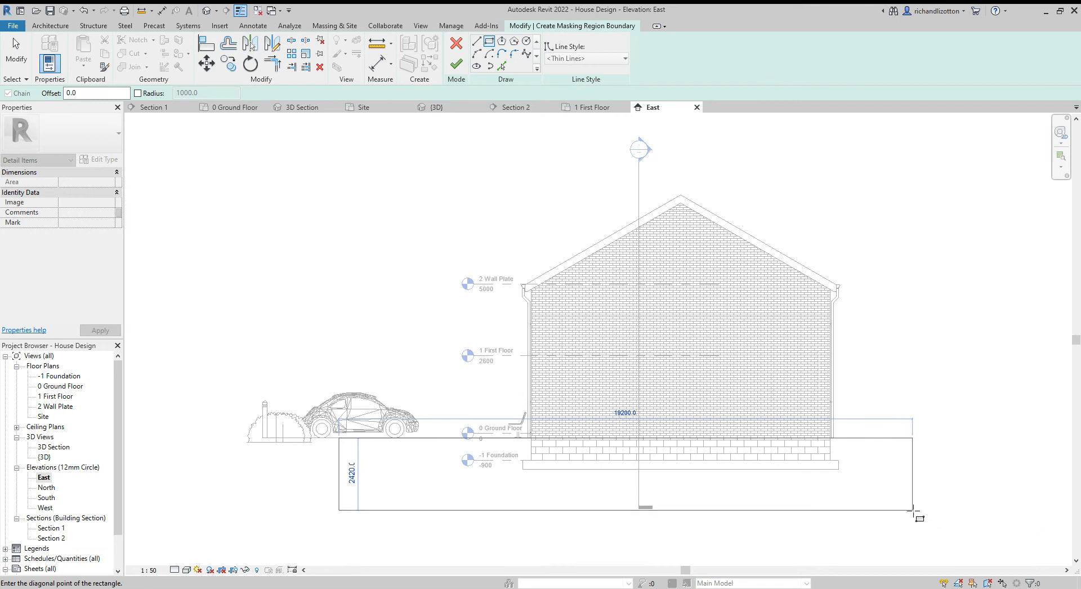
left_click(932, 514)
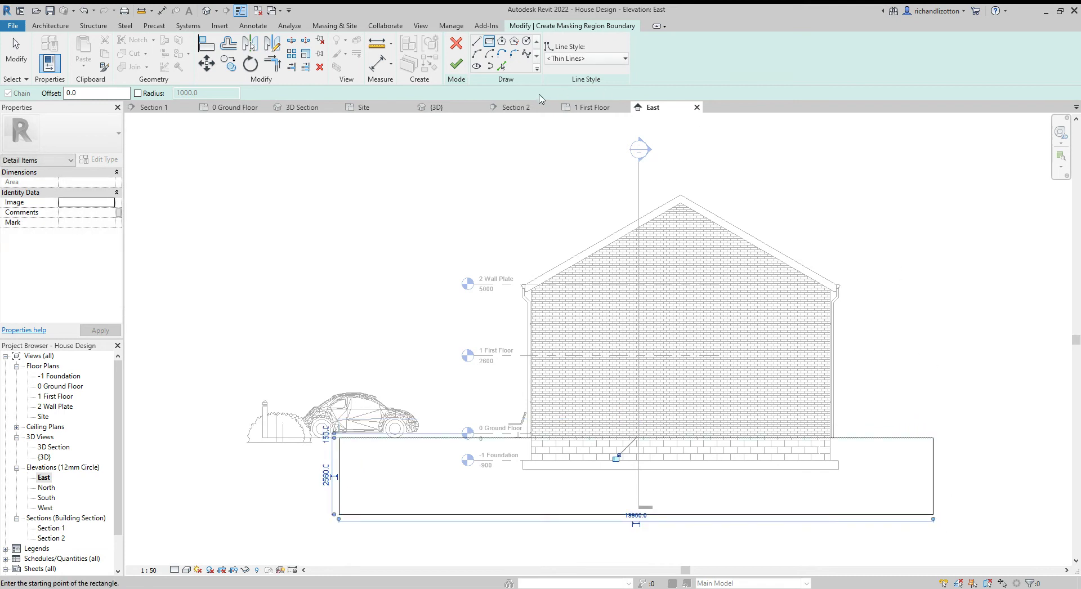
left_click(456, 63)
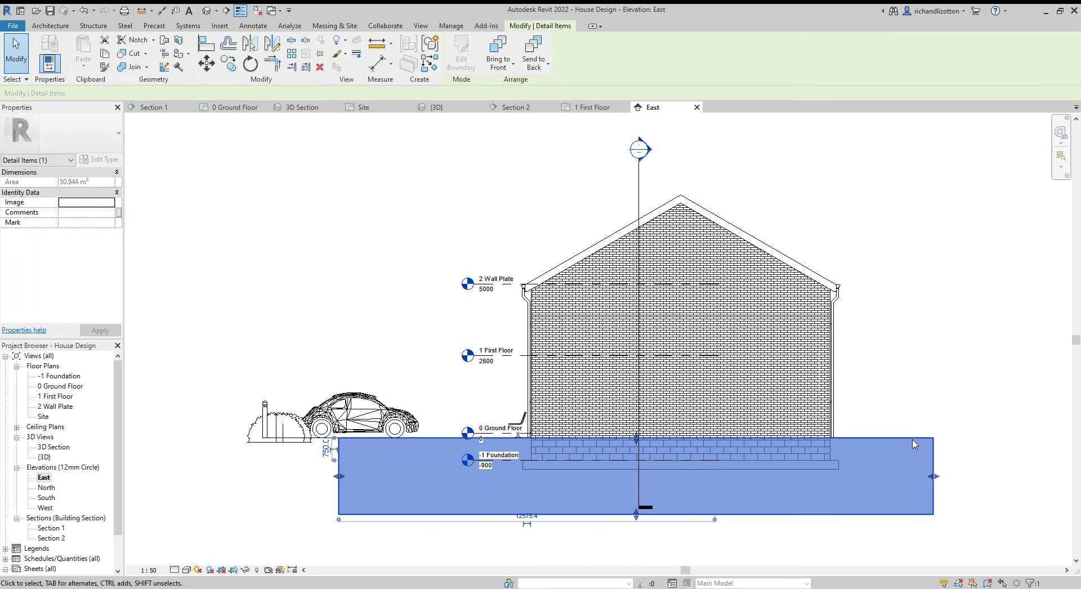
left_click(969, 346)
scroll(949, 406, "down", 2)
mouse_move(883, 323)
middle_mouse_down()
mouse_move(965, 334)
mouse_move(842, 345)
mouse_move(852, 366)
middle_mouse_up()
scroll(848, 364, "up", 1)
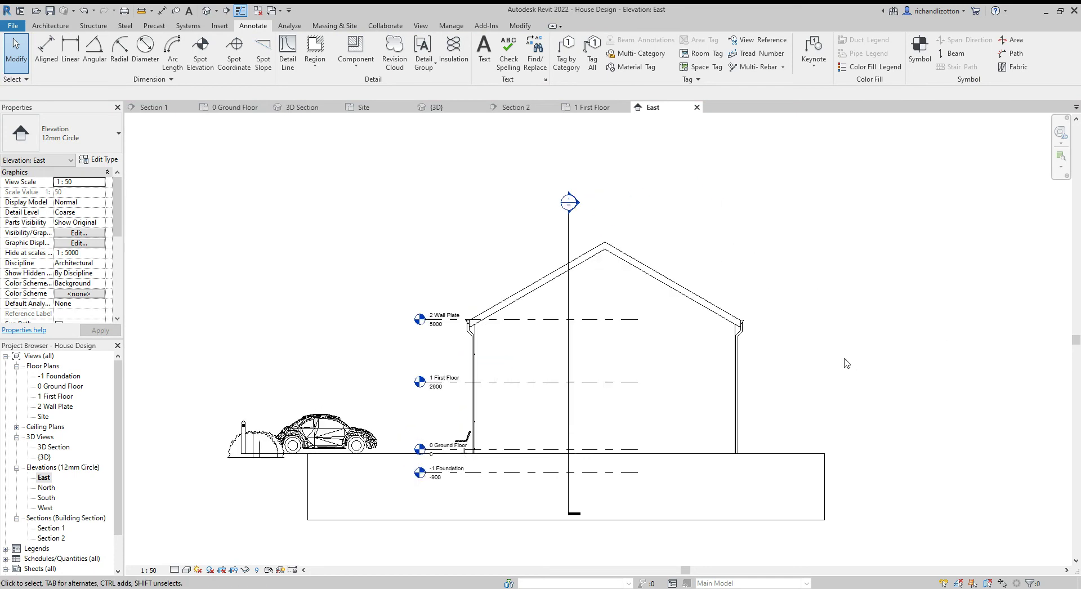
Move the Section 1 line's bottom end up to foundation level and lower its head nearer the roof
left_click(570, 500)
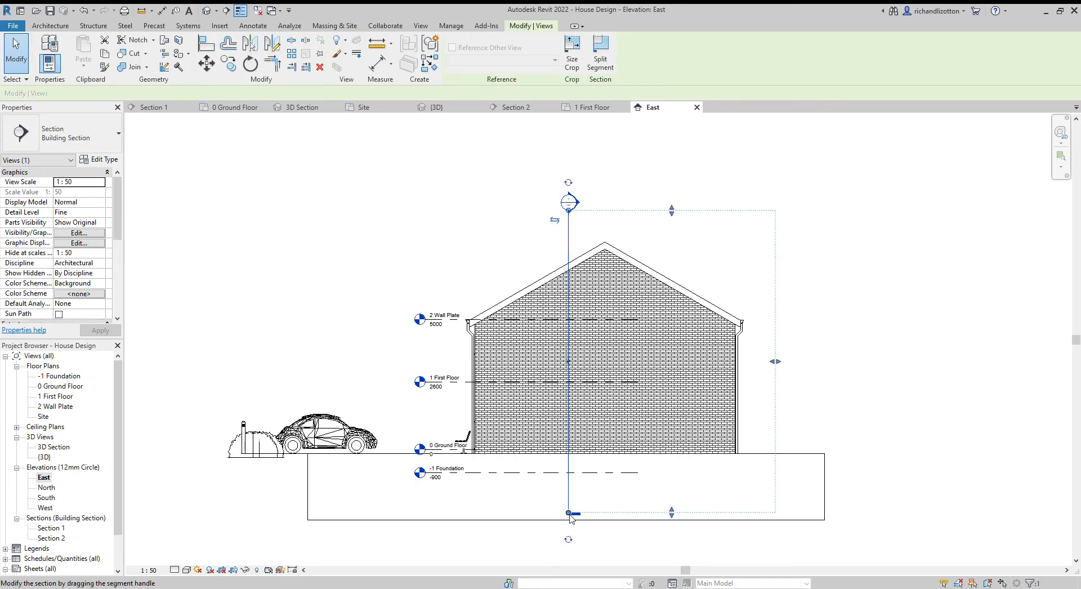
left_click(568, 513)
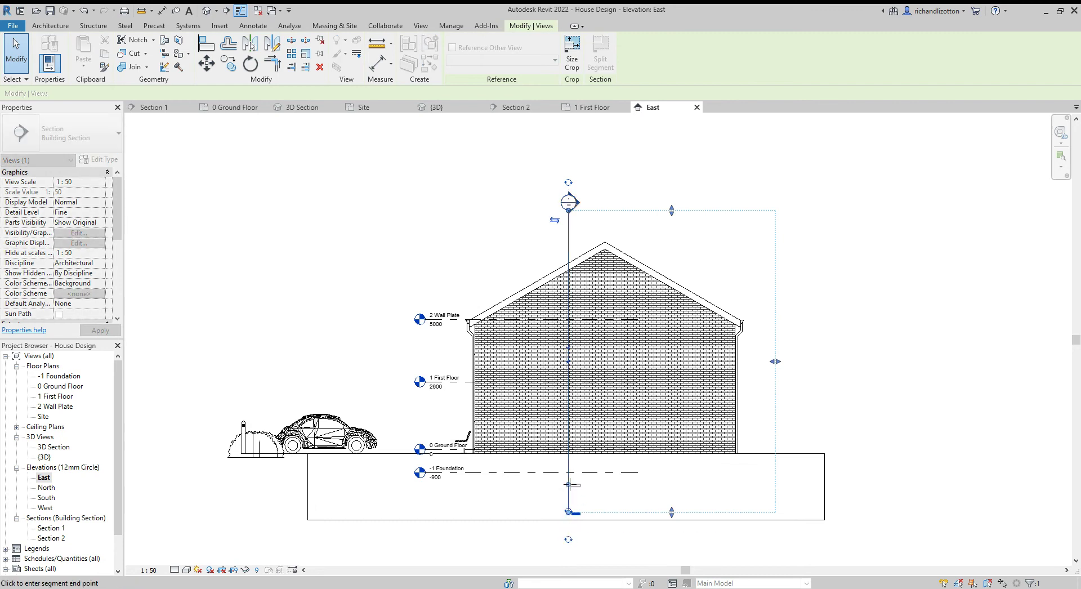
left_click(569, 463)
left_click(570, 215)
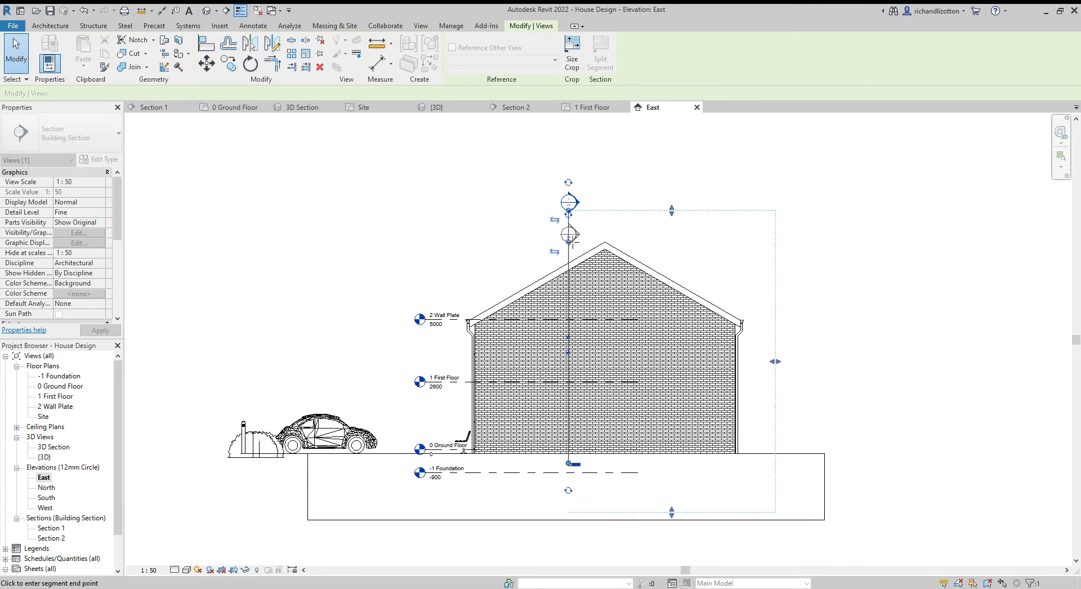
left_click(568, 233)
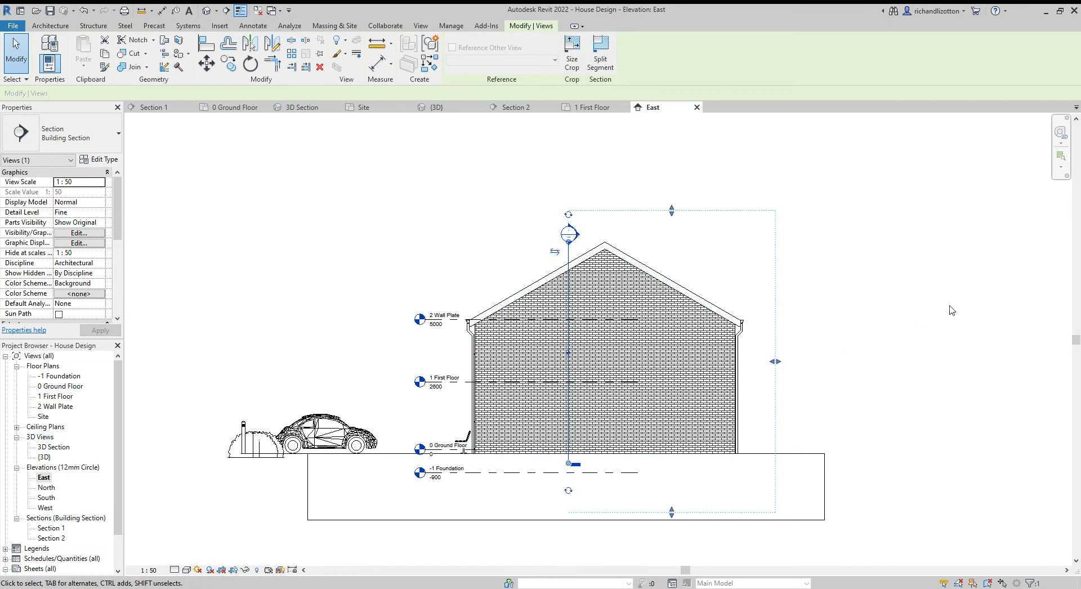
key("Escape")
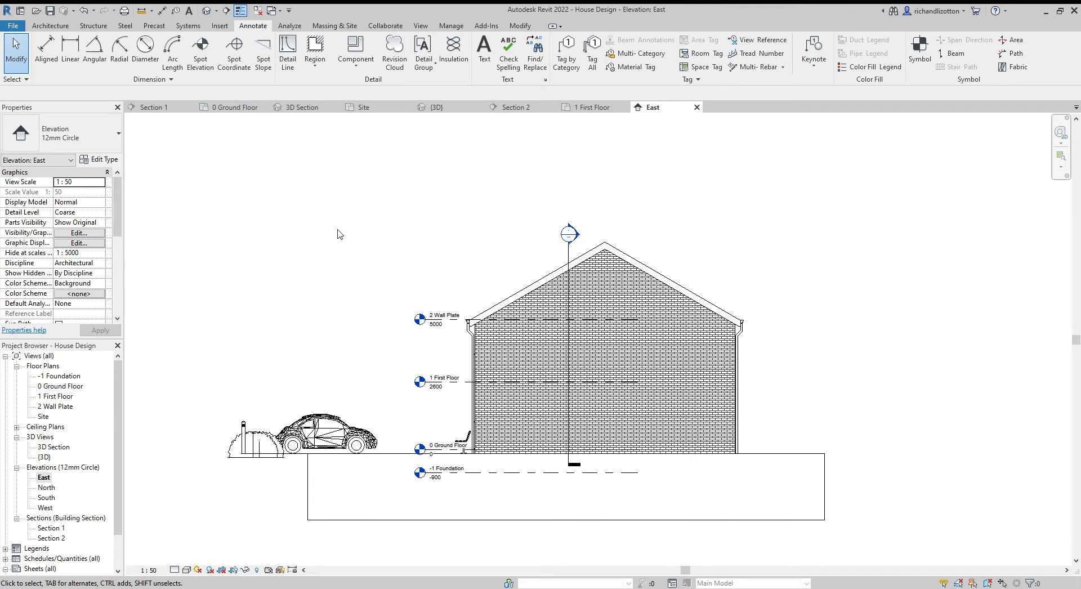
Show the East elevation's crop and pull its left, right and bottom edges in, excluding the car
scroll(61, 274, "down", 5)
left_click(59, 273)
scroll(298, 297, "down", 1)
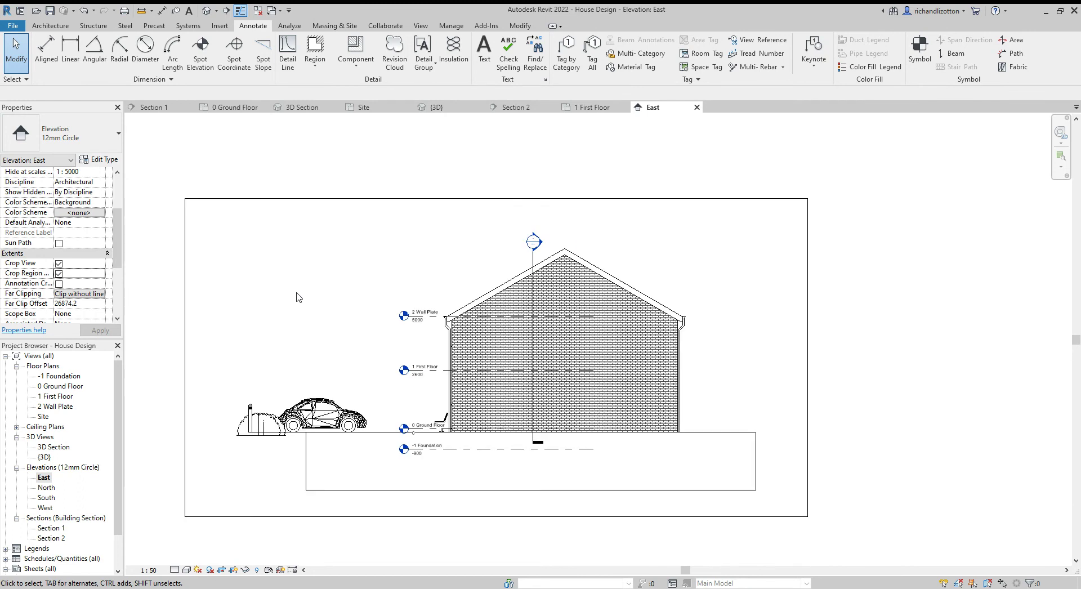
left_click(186, 330)
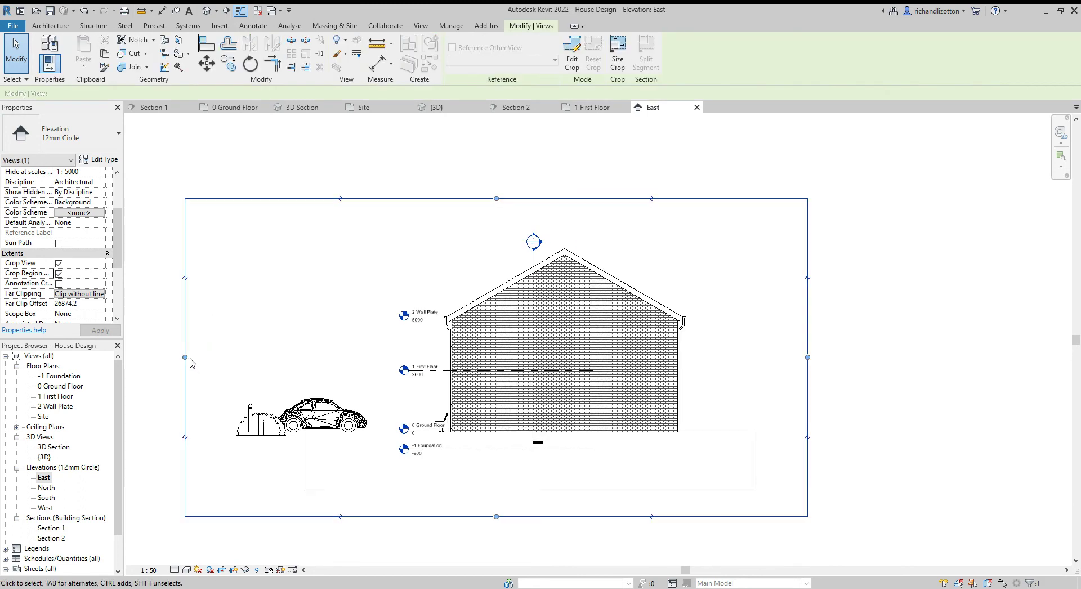
left_click_drag(185, 357, 388, 376)
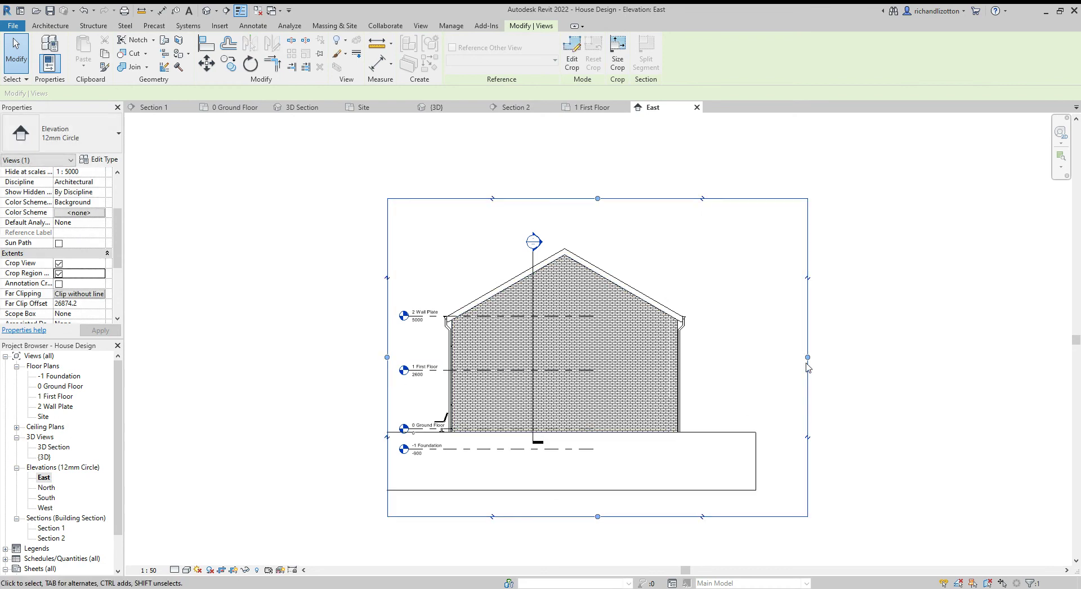
left_click_drag(808, 358, 697, 361)
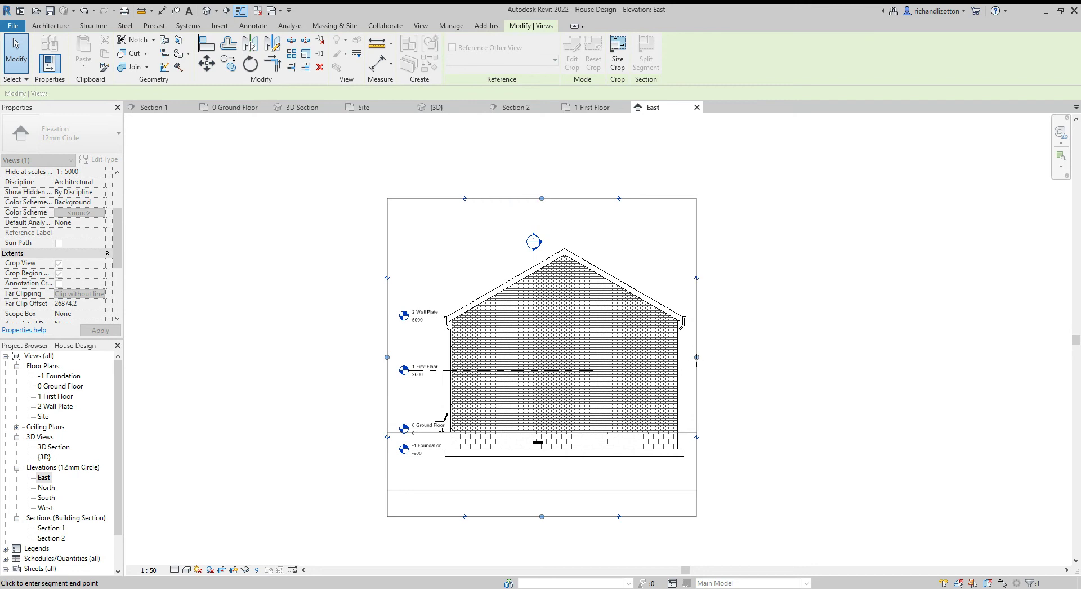
left_click_drag(542, 515, 543, 513)
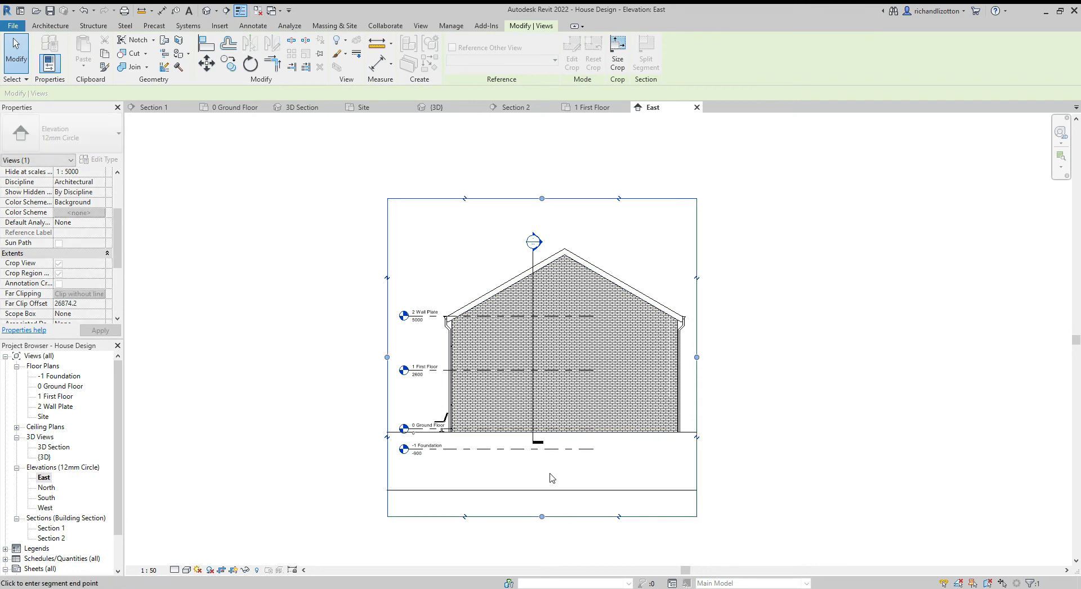
left_click_drag(551, 478, 557, 450)
left_click(583, 487)
Lower the crop's top edge toward the roof and hide the crop boundary
left_click(554, 198)
left_click_drag(541, 199, 549, 223)
left_click(577, 178)
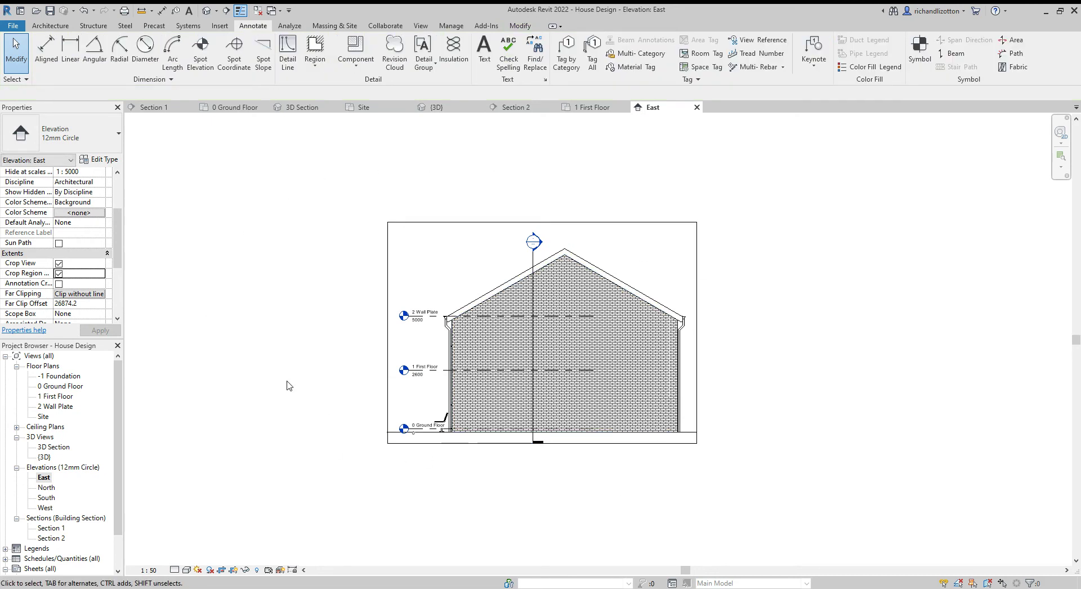
left_click(59, 273)
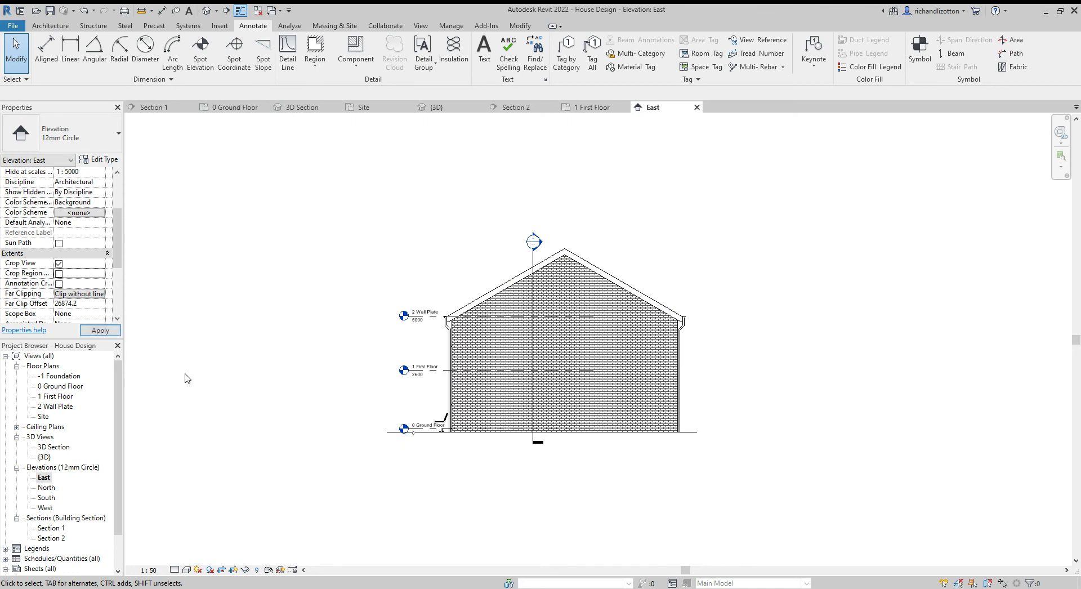
Open the North elevation and cover the foundations below ground level with a rectangular masking region
double_click(47, 487)
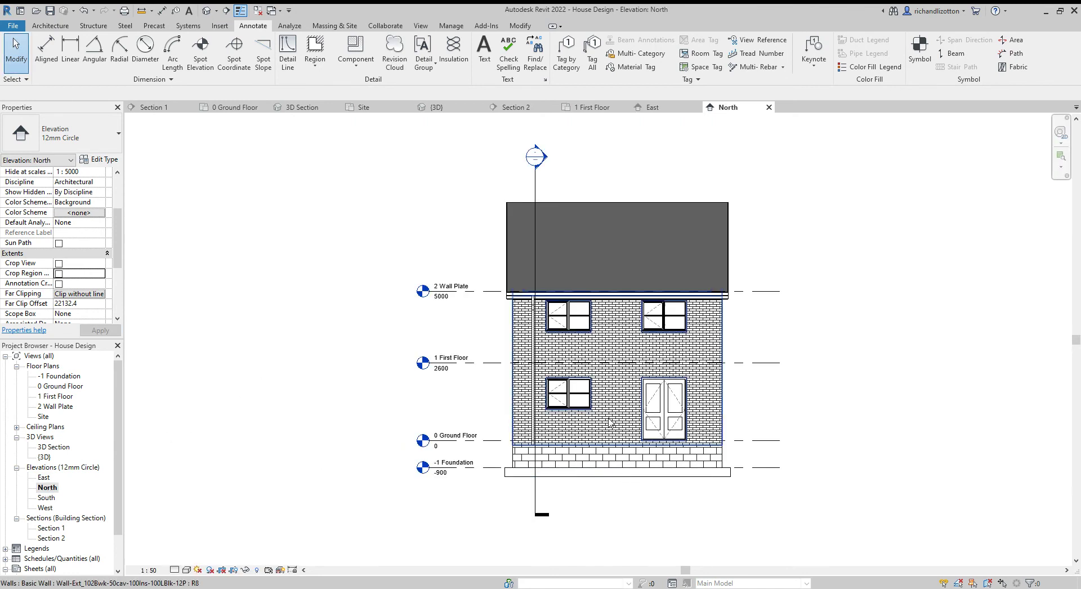
left_click(316, 66)
left_click(338, 108)
left_click(488, 41)
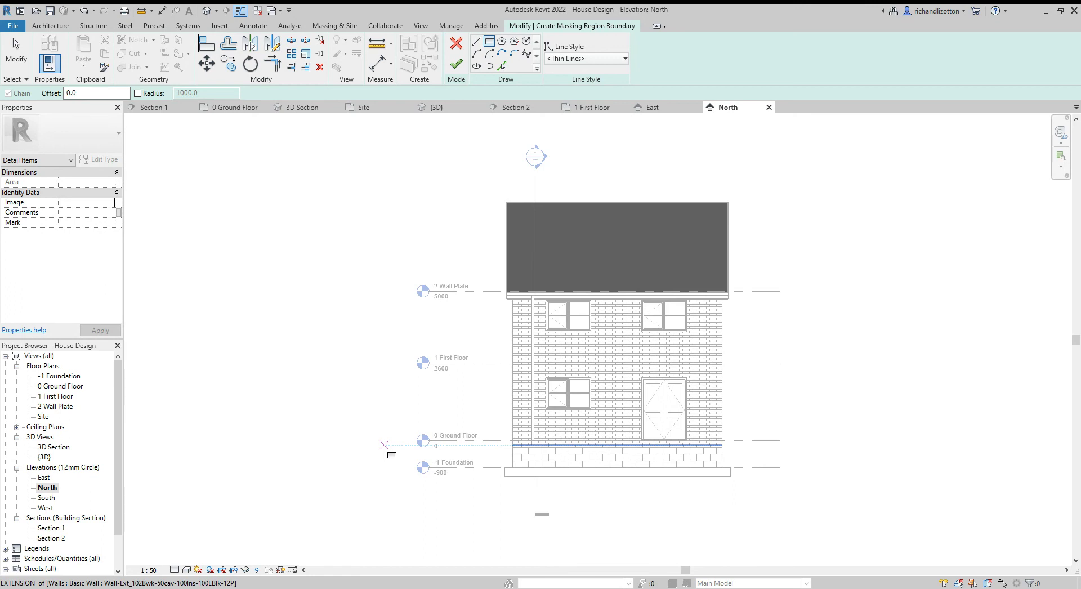
scroll(385, 445, "up", 2)
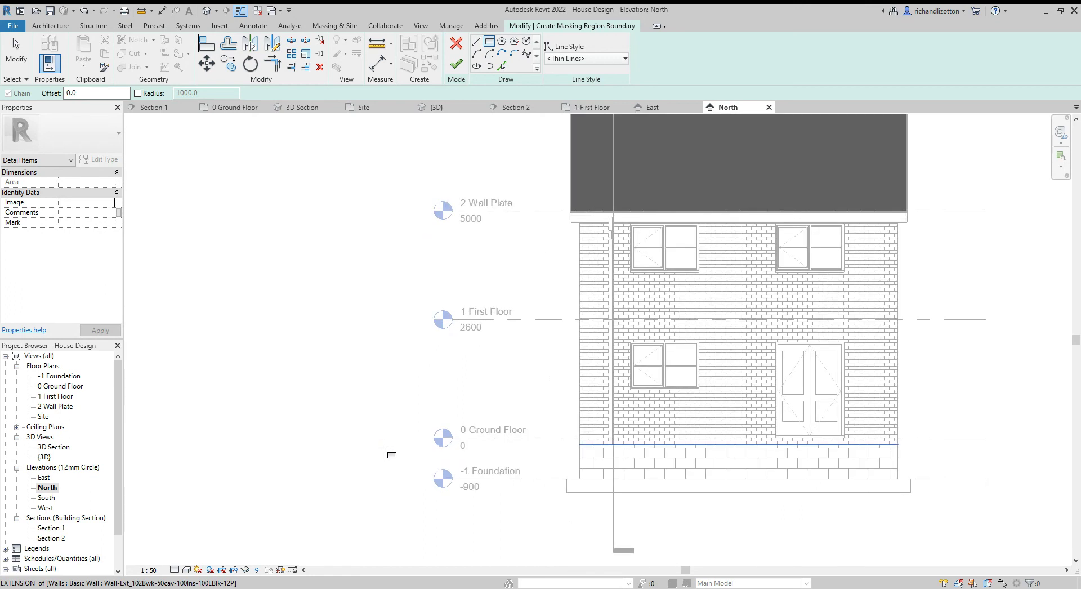
left_click(385, 446)
scroll(384, 445, "down", 3)
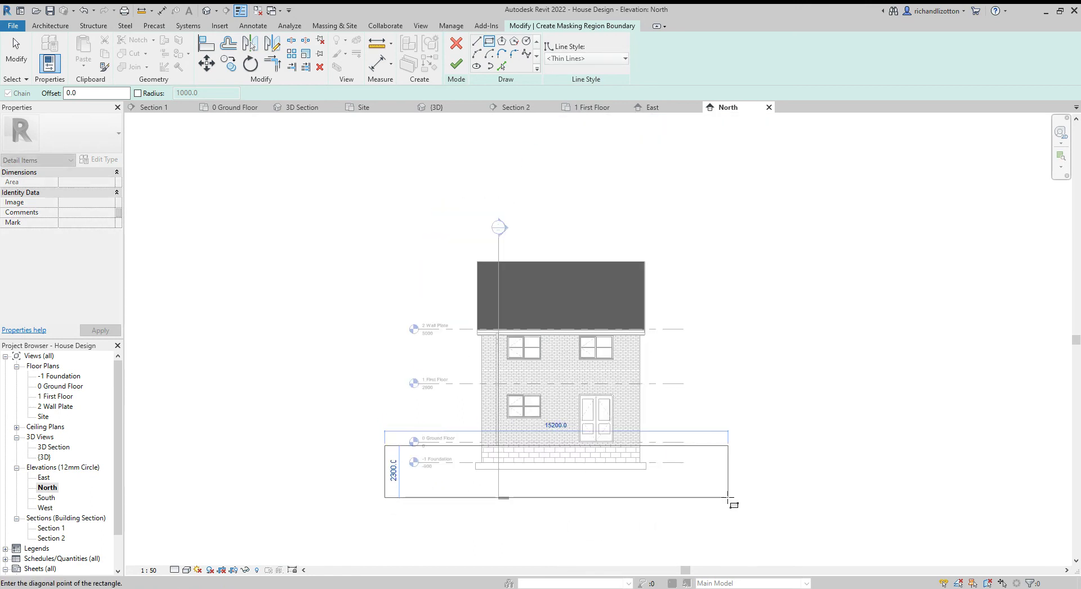
left_click(728, 497)
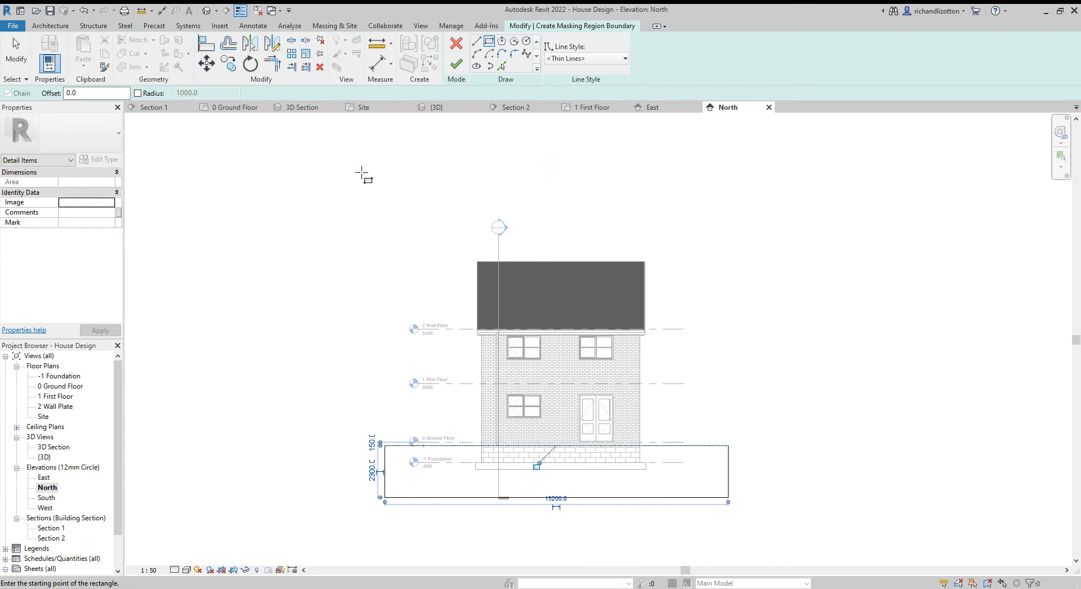
key("Escape")
key("Escape")
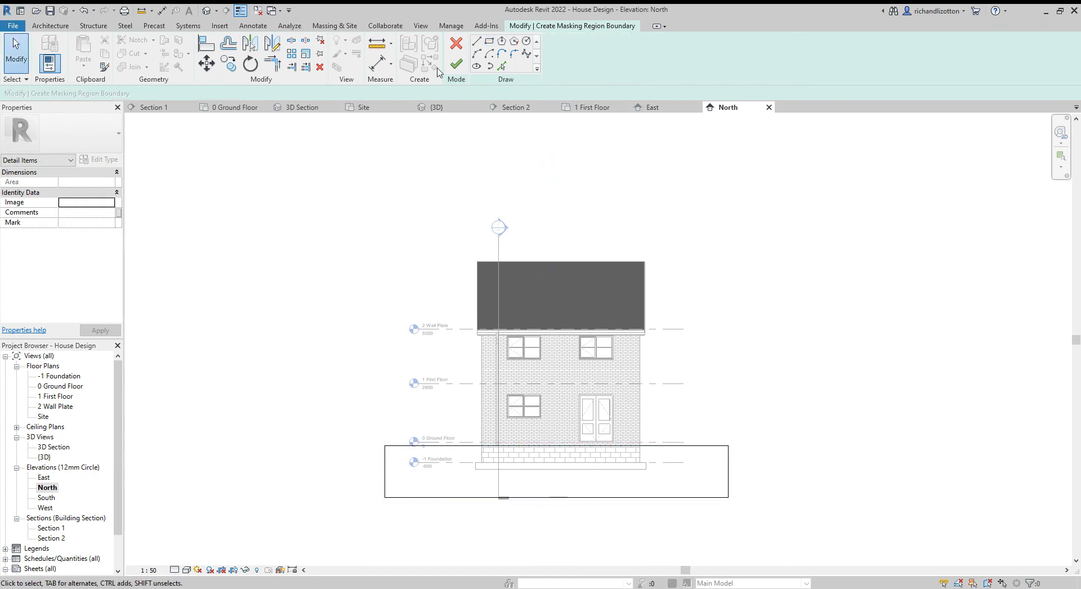
left_click(456, 63)
left_click(287, 197)
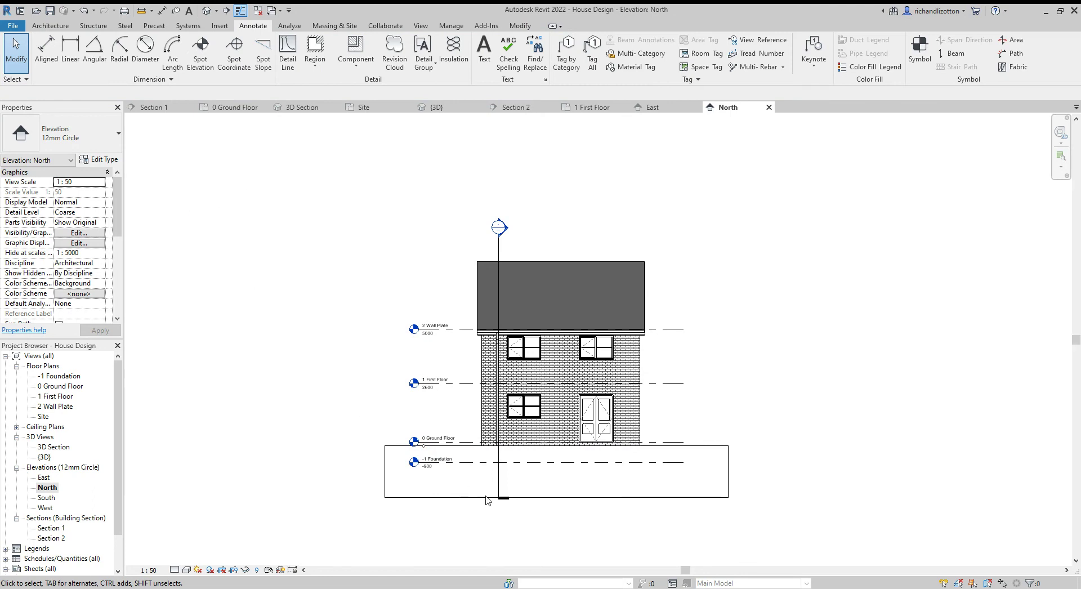
left_click(497, 483)
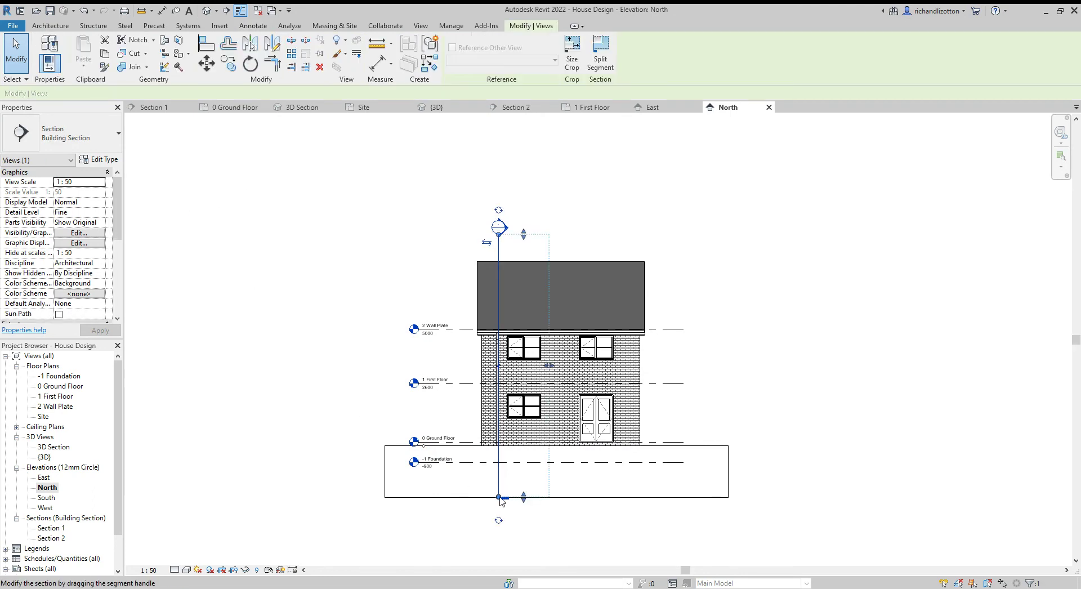
Shorten the section line so it runs from ground level to just above the roof
left_click_drag(498, 498, 498, 451)
left_click_drag(498, 234, 500, 254)
left_click(401, 296)
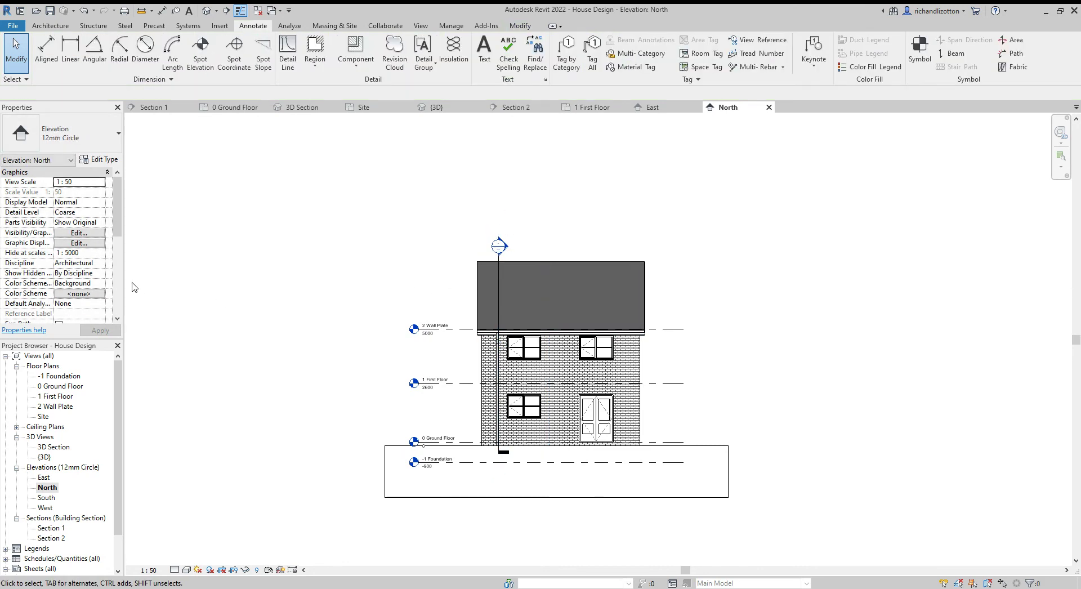
Turn on cropping and tighten the crop region around the house, cutting off the foundation
scroll(69, 298, "down", 2)
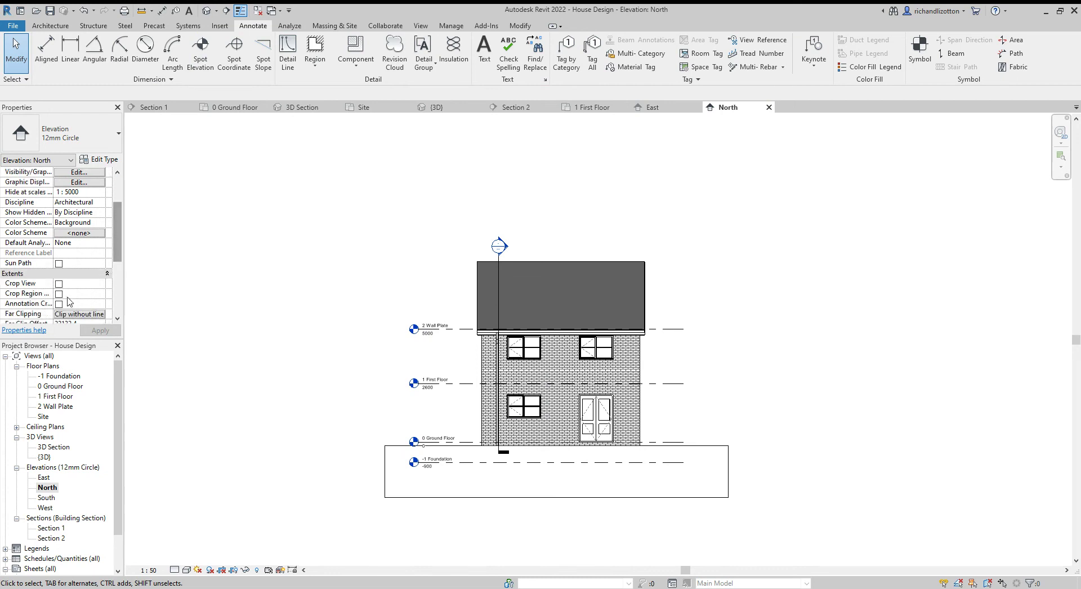
left_click(59, 283)
left_click(59, 293)
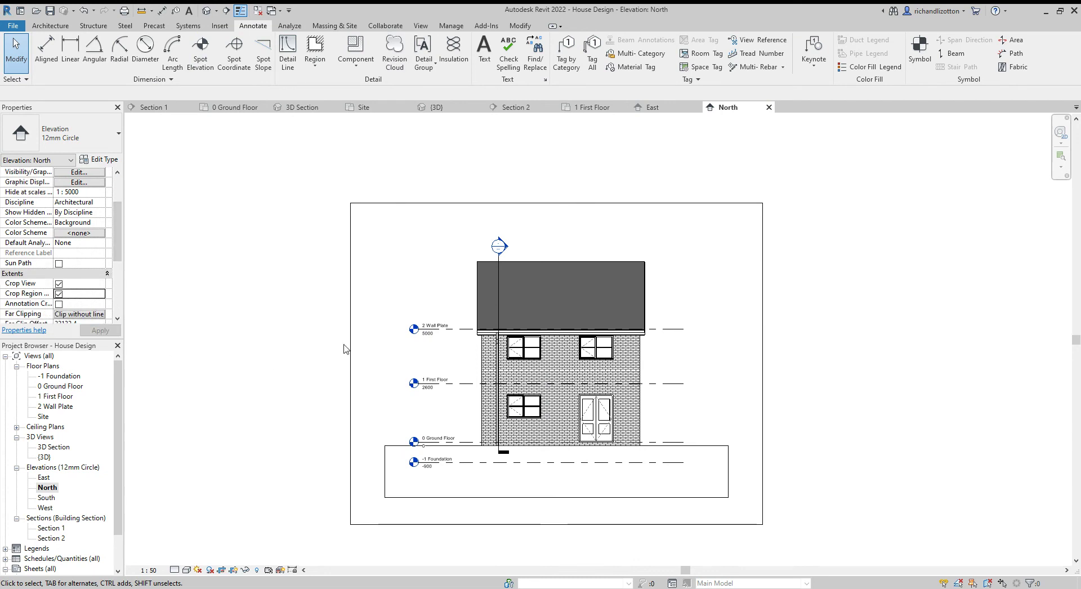
left_click(350, 350)
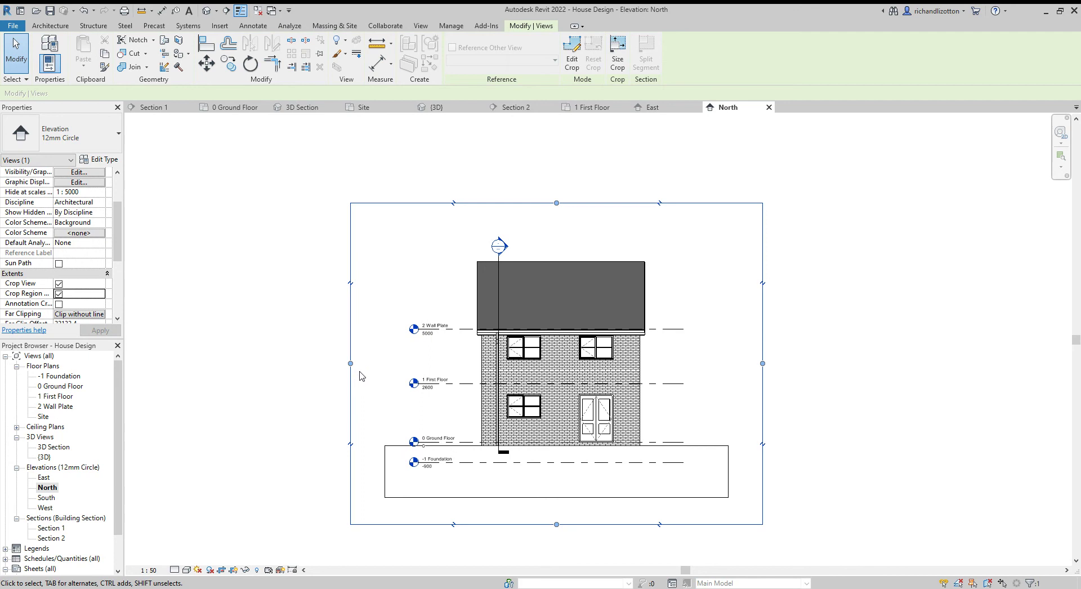
left_click_drag(352, 366, 399, 364)
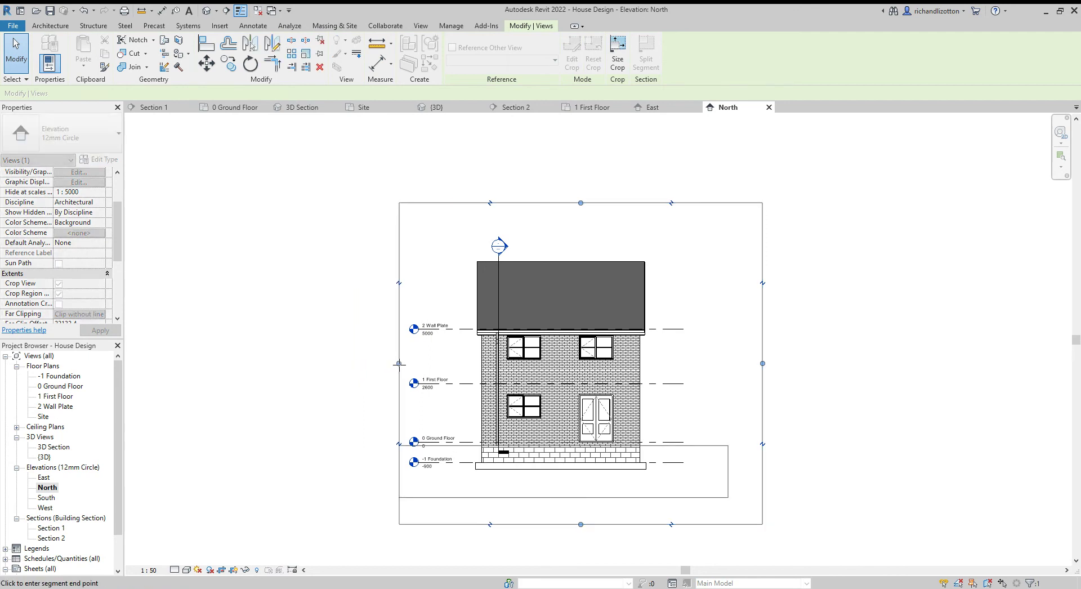
left_click_drag(762, 363, 764, 363)
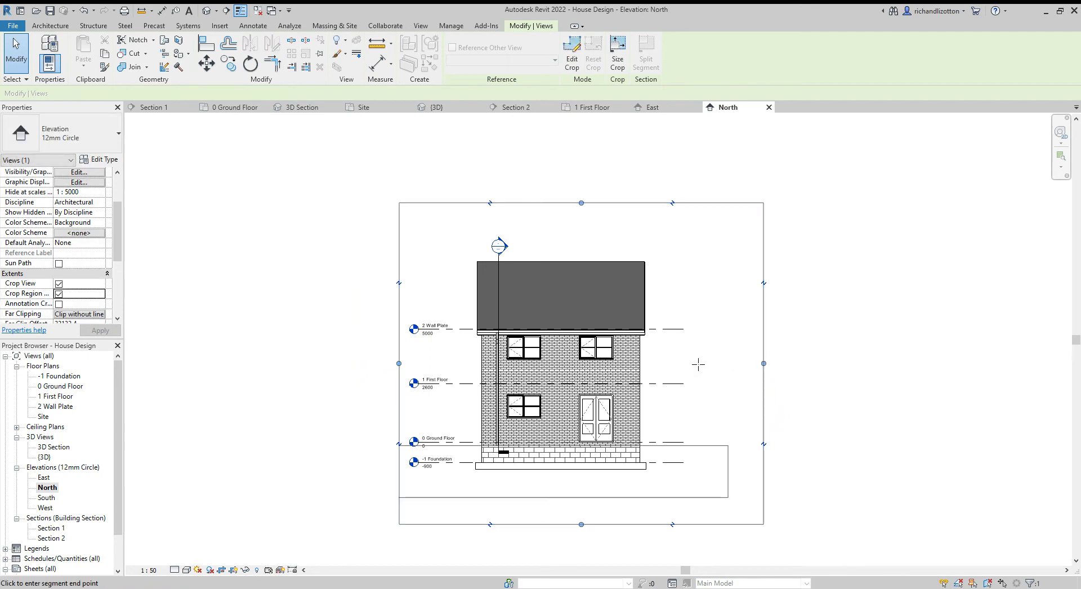
left_click_drag(672, 364, 670, 363)
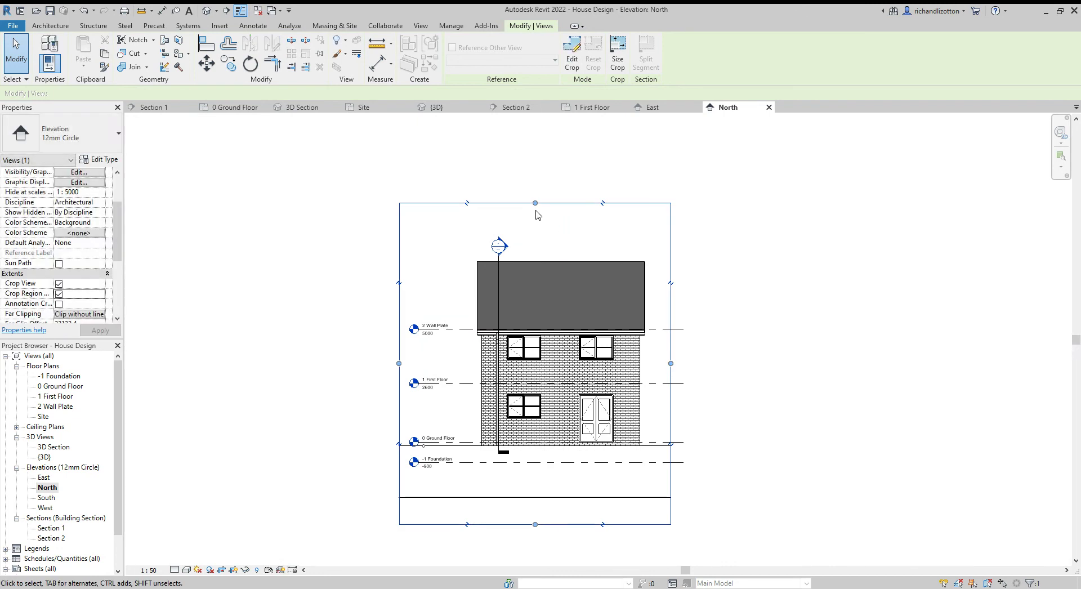
left_click_drag(536, 207, 534, 233)
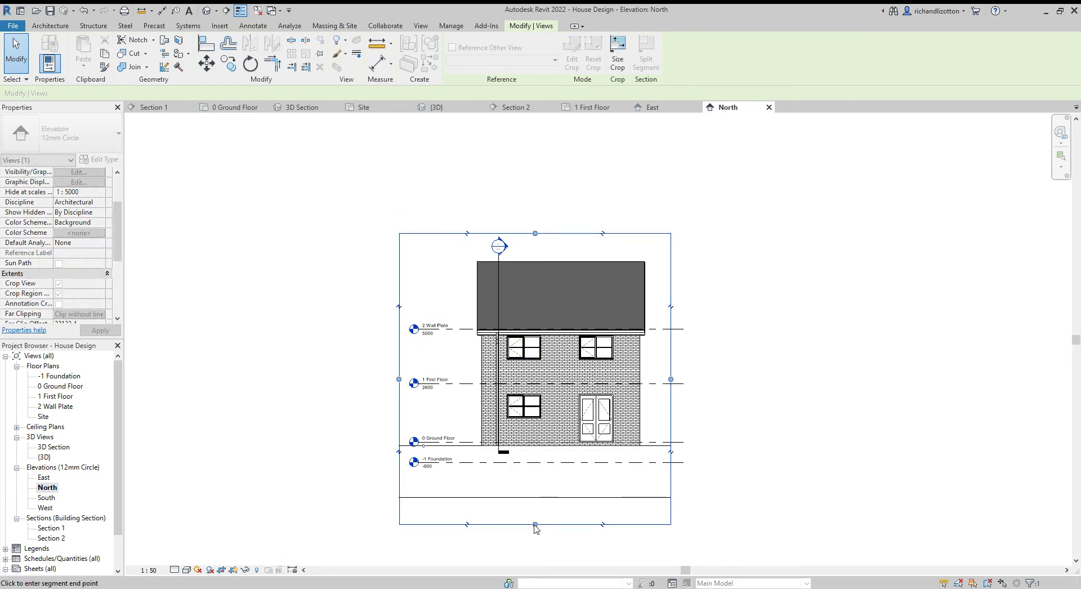
left_click_drag(535, 524, 538, 459)
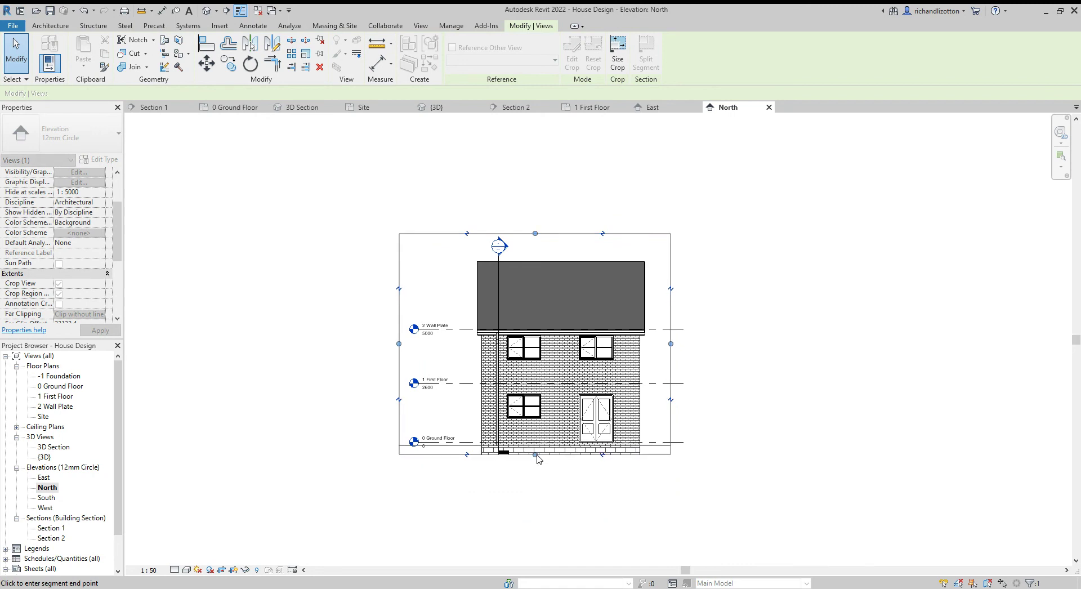
left_click(555, 509)
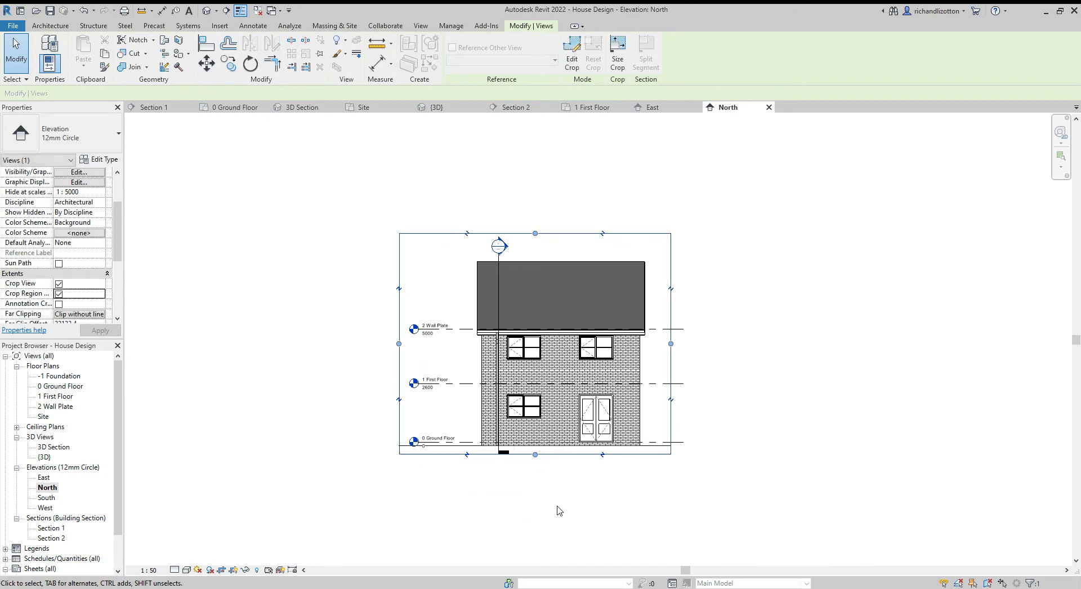
Hide the North elevation's crop boundary, then open the Section 1 view
left_click(59, 294)
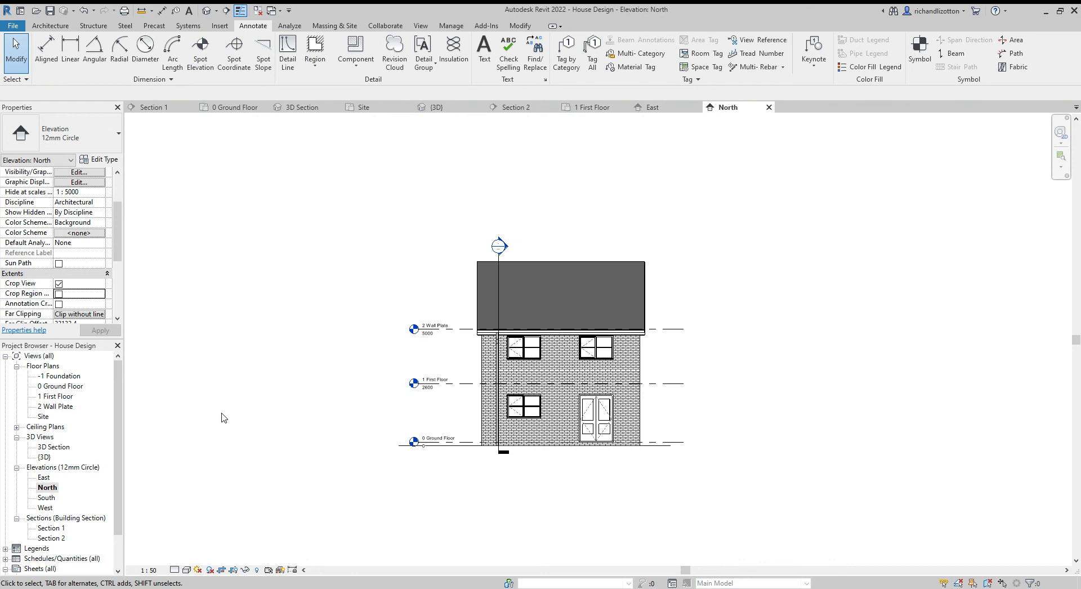
left_click(47, 487)
scroll(79, 490, "down", 2)
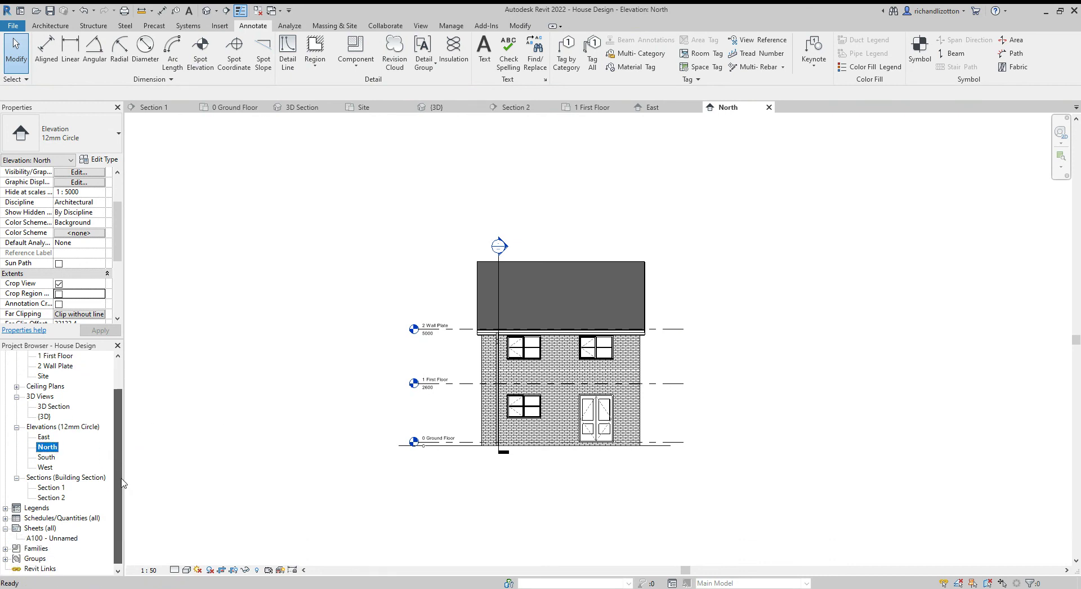
double_click(45, 488)
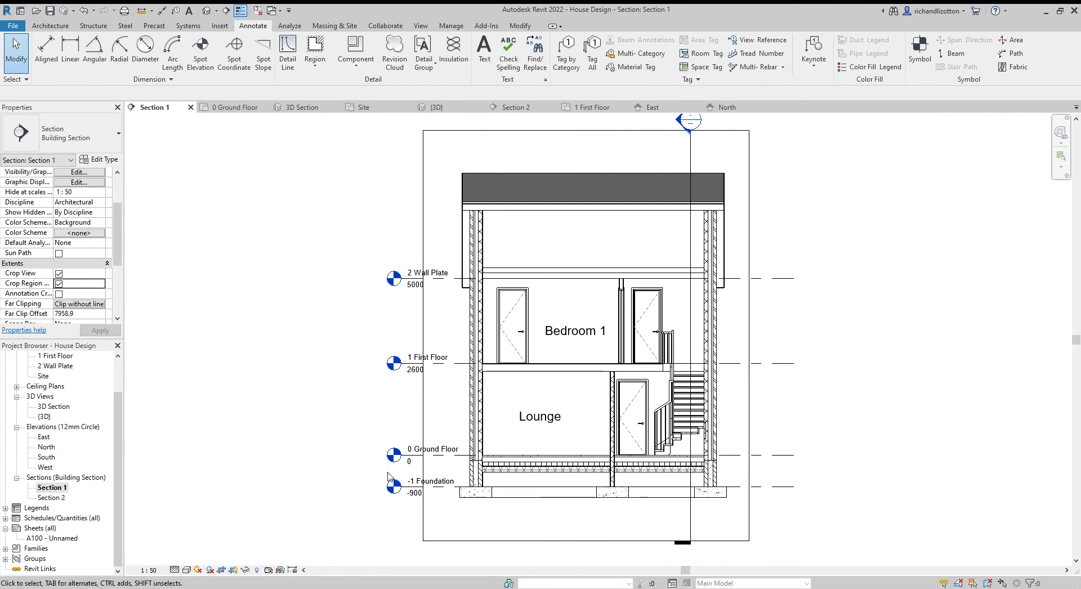
Shorten Section 1's section line, lowering its head toward the roof and raising its bottom end
scroll(374, 446, "down", 1)
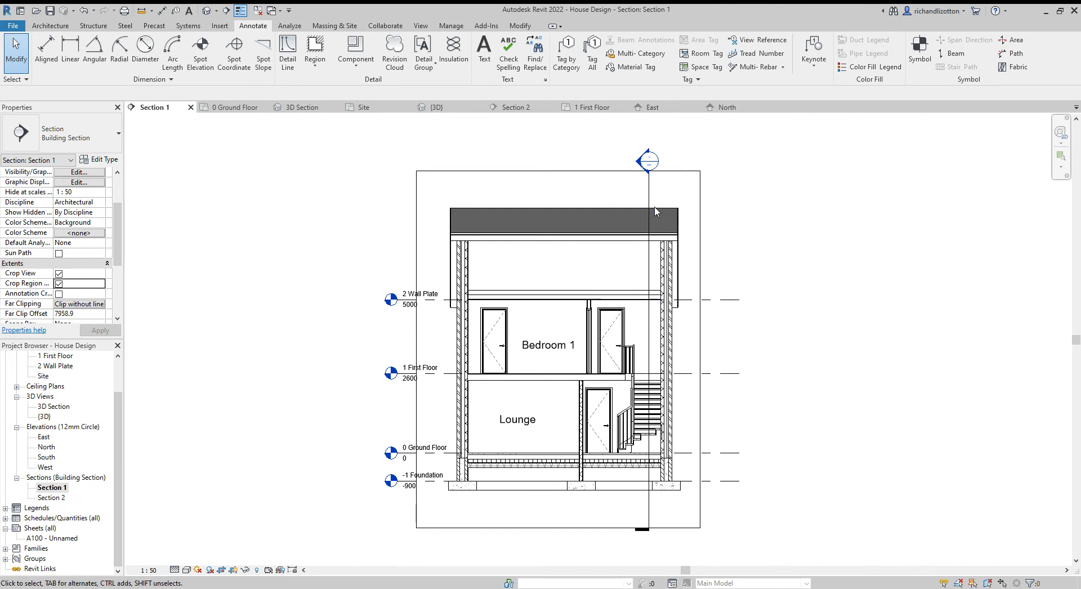
left_click(649, 191)
left_click_drag(650, 177, 650, 205)
left_click_drag(649, 527, 649, 499)
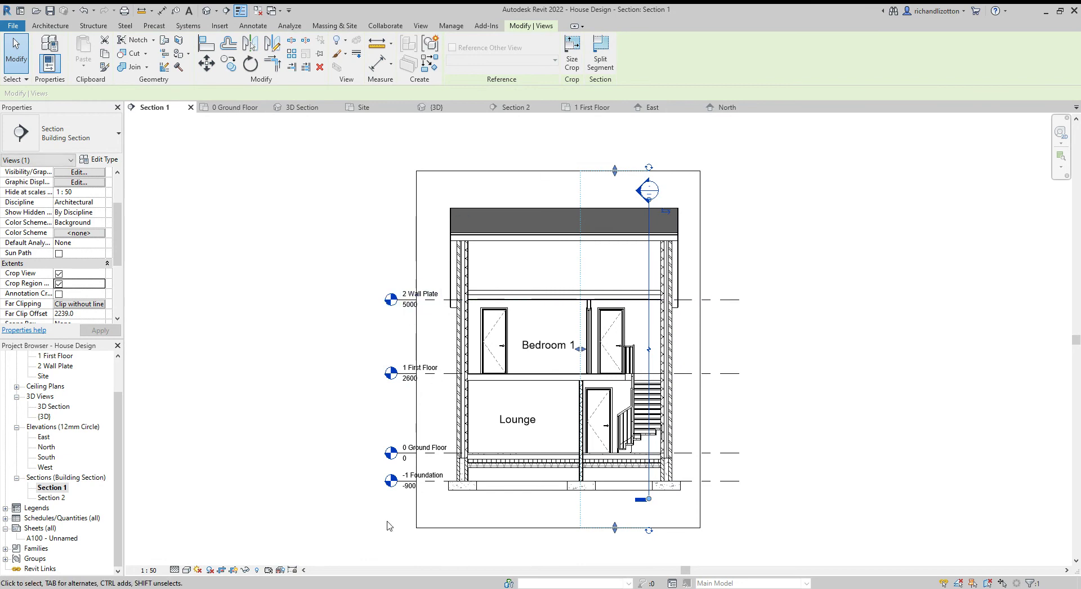
Widen the crop to include the level markers, raise its bottom to the foundation, and hide it
left_click(415, 417)
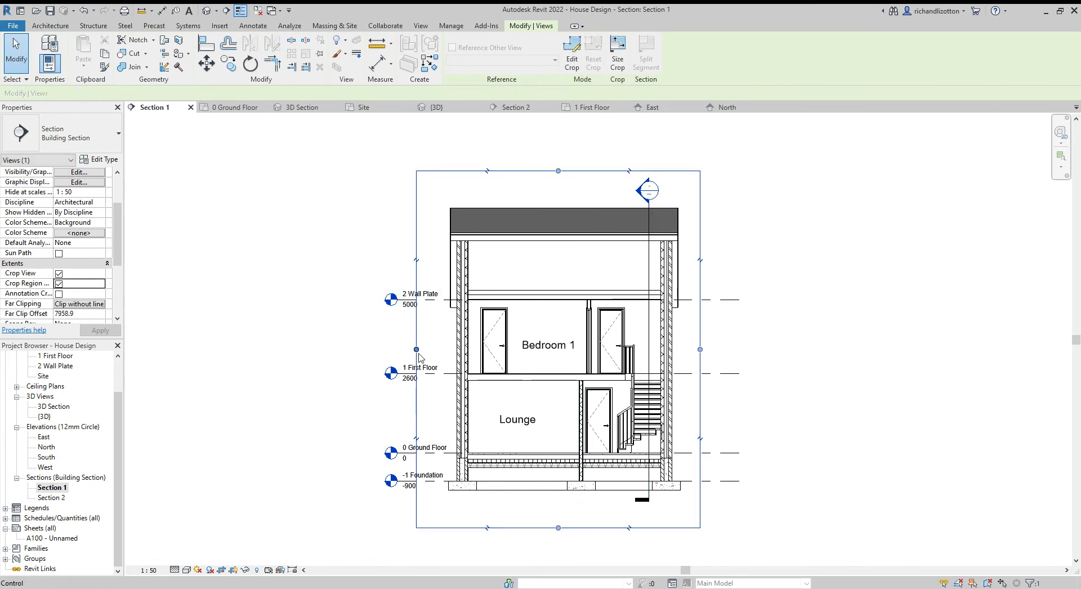
left_click_drag(416, 350, 378, 349)
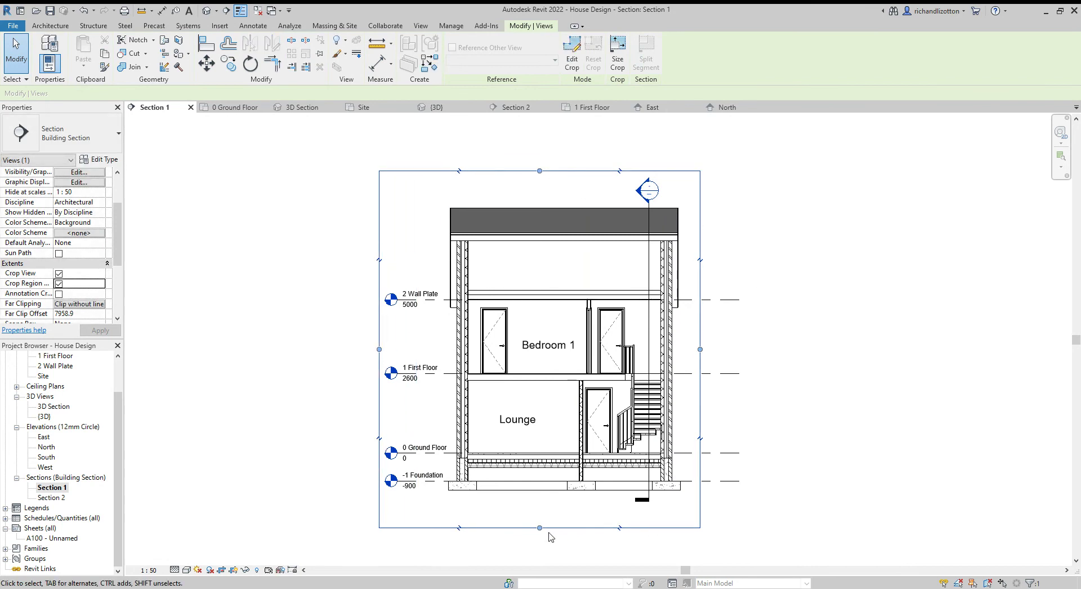
left_click_drag(539, 528, 541, 505)
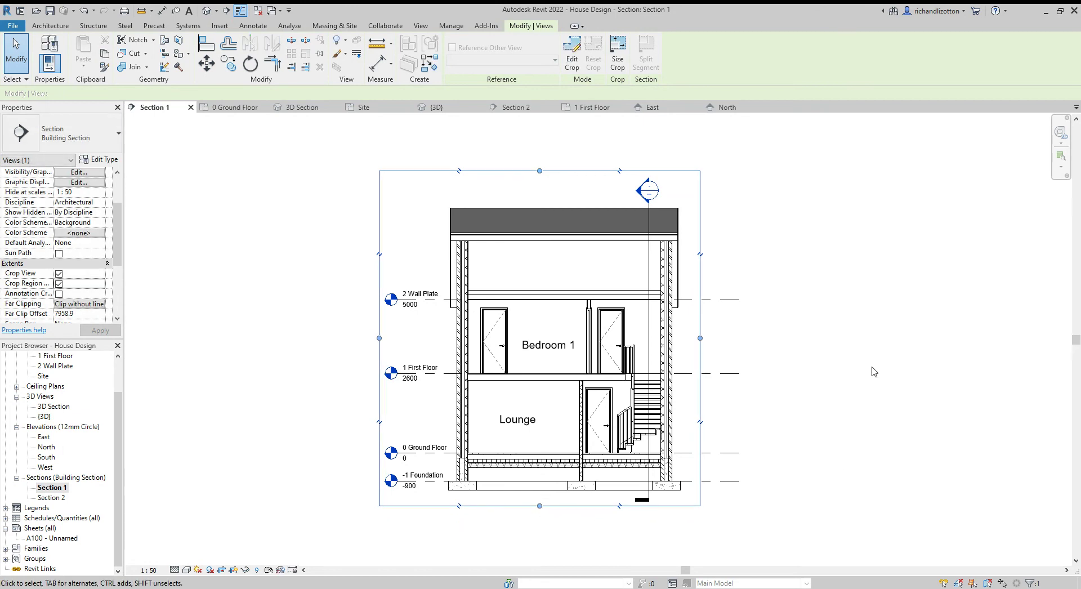
key("Escape")
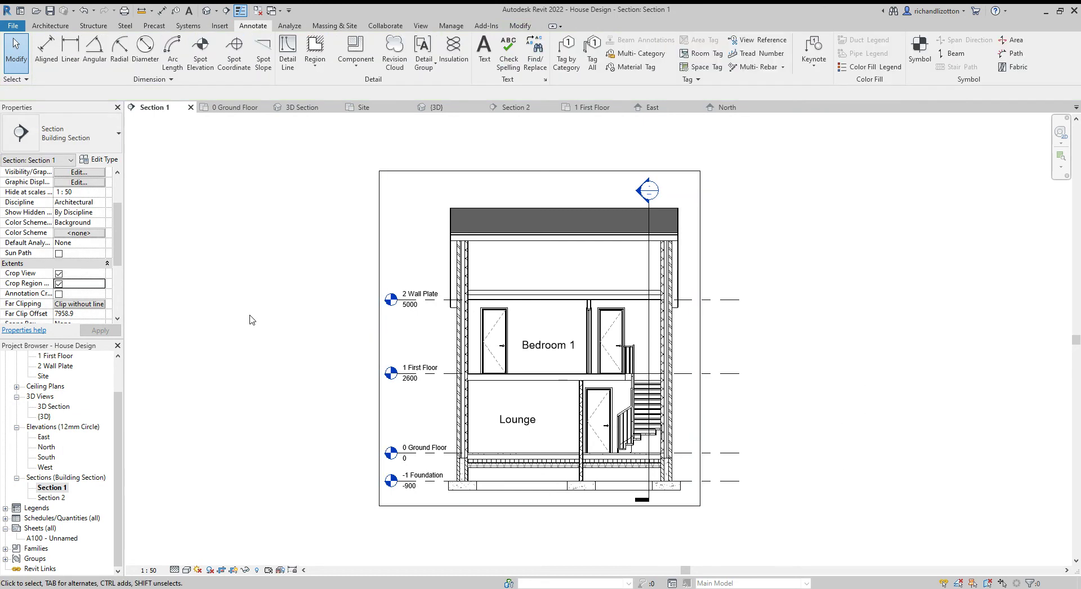
left_click(58, 283)
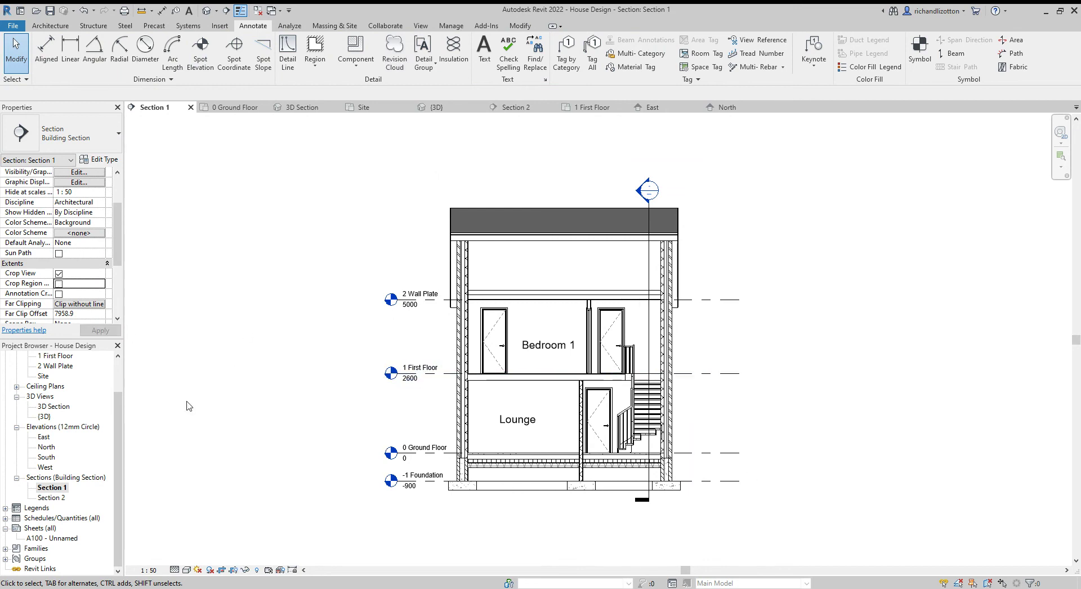
double_click(56, 497)
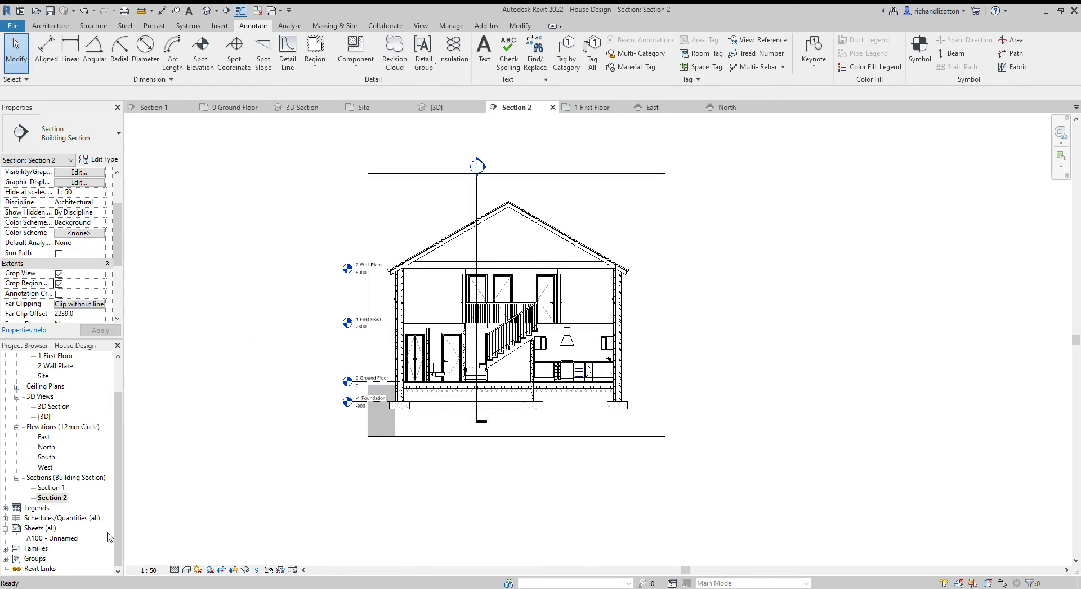
Move Section 2's section head lower, nearer the roof
scroll(251, 319, "up", 2)
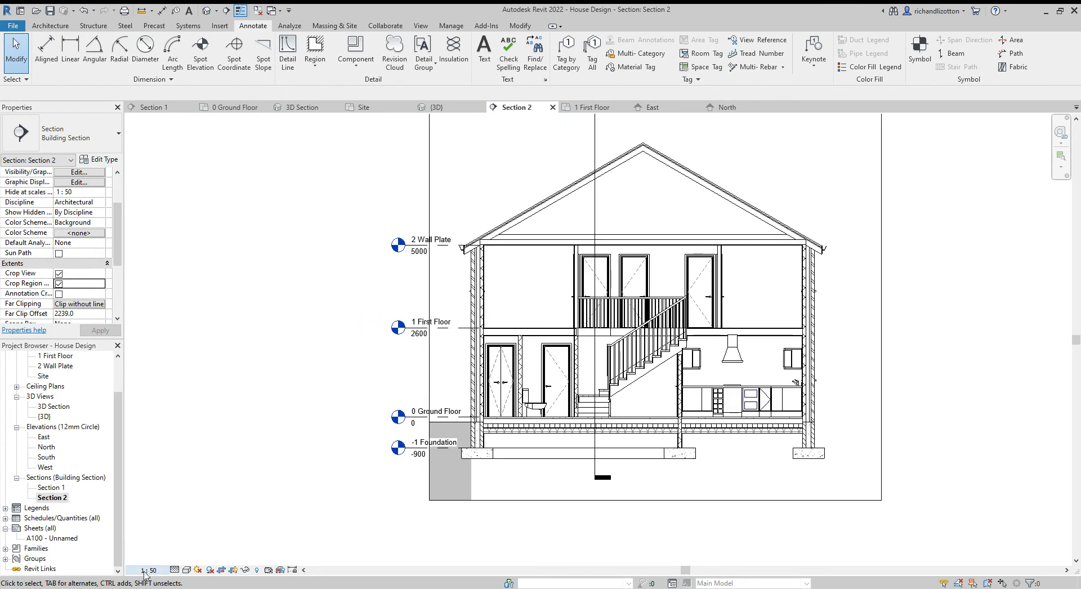
scroll(292, 405, "down", 2)
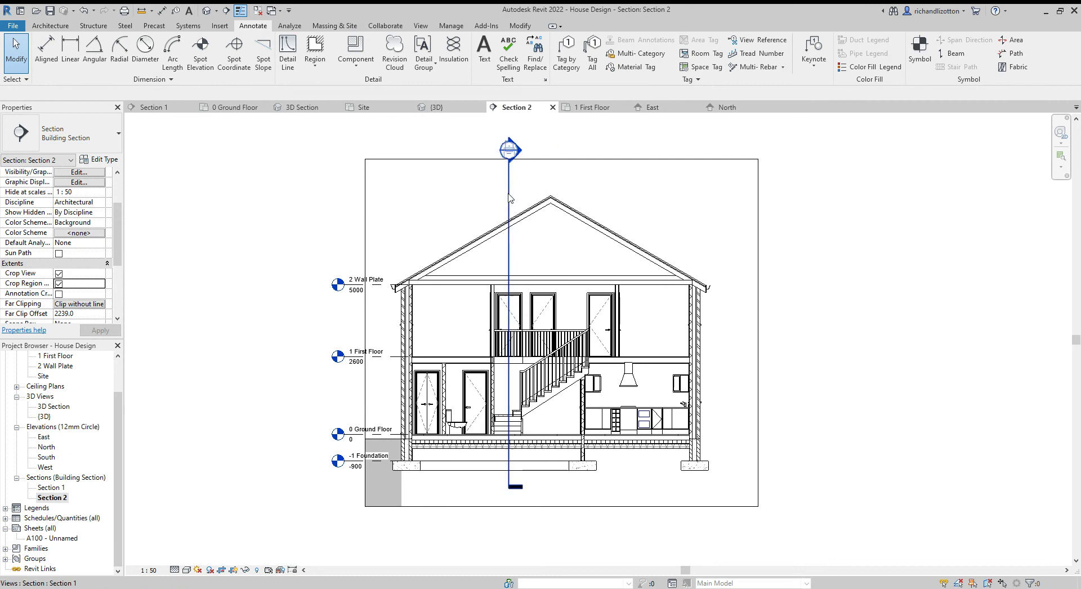
left_click(509, 194)
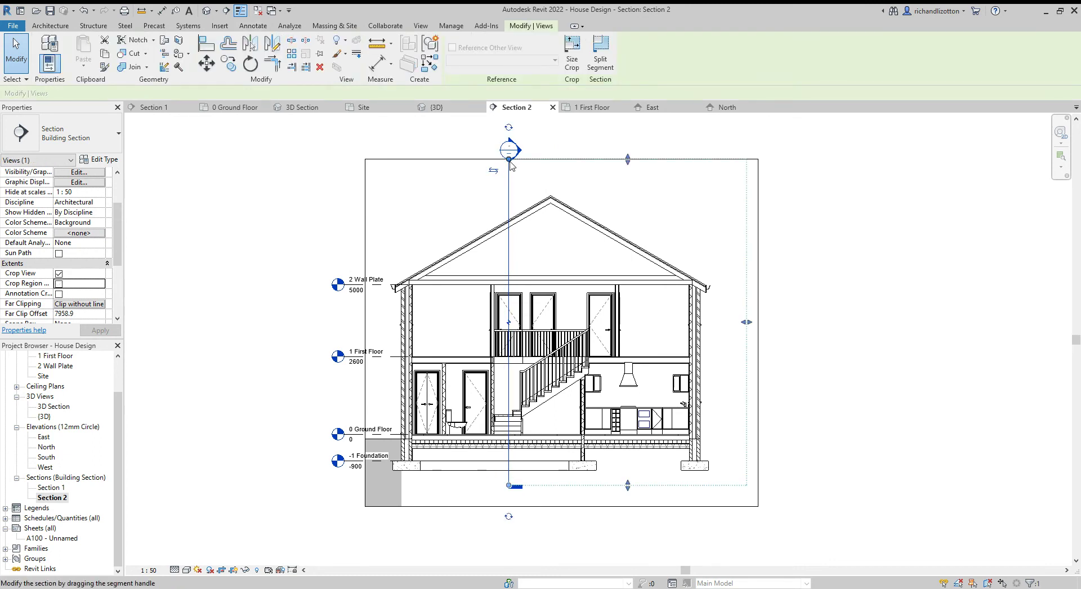
left_click(508, 189)
left_click(508, 190)
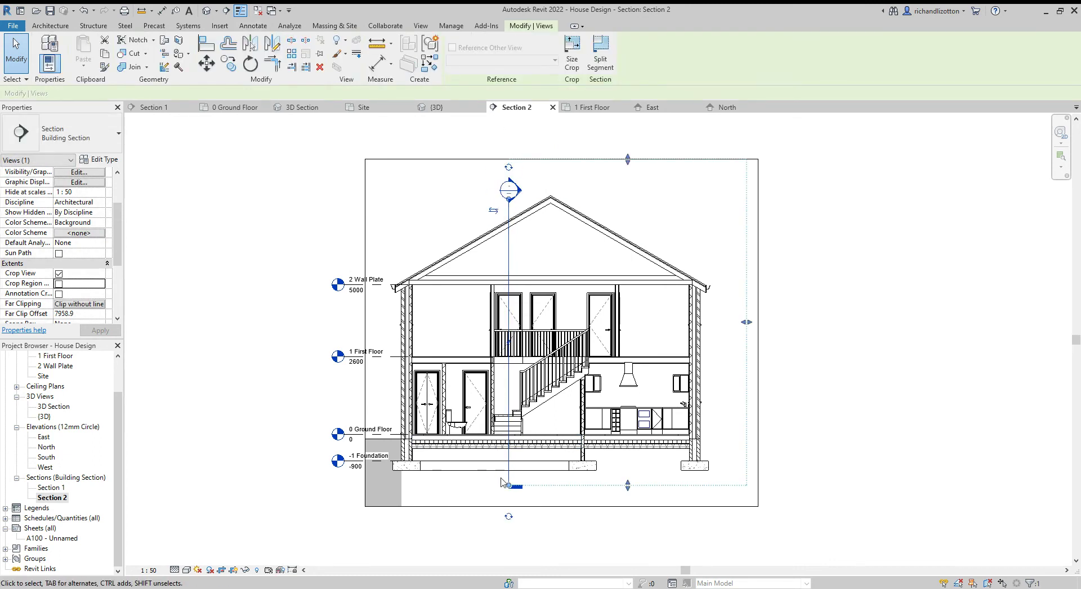
left_click(510, 482)
key("Escape")
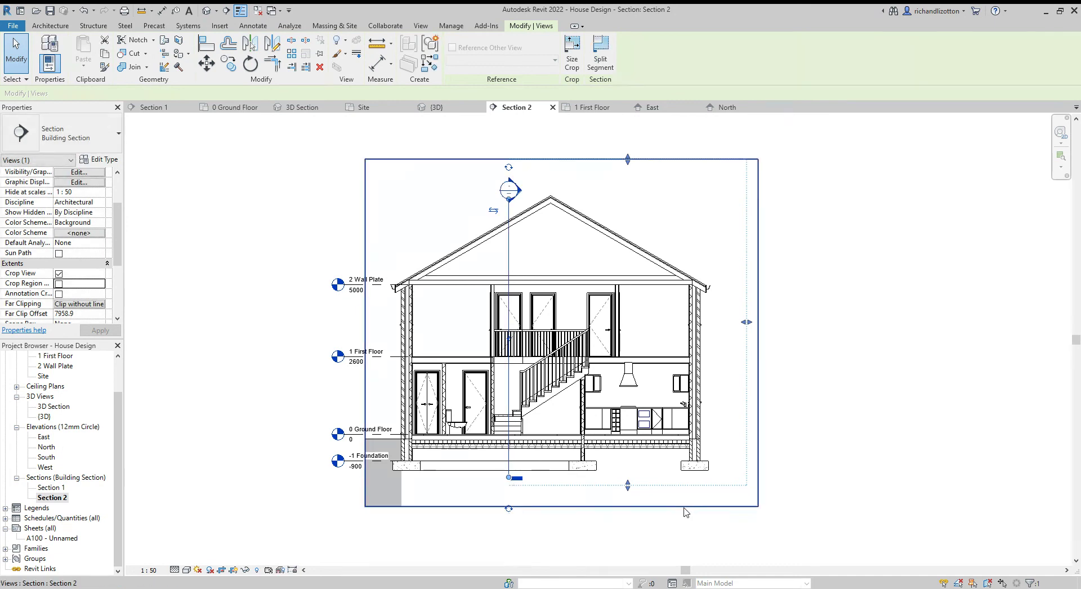
Crop Section 2 just below the foundation and in at the right, then hide the crop boundary
left_click(676, 506)
left_click_drag(561, 506, 561, 489)
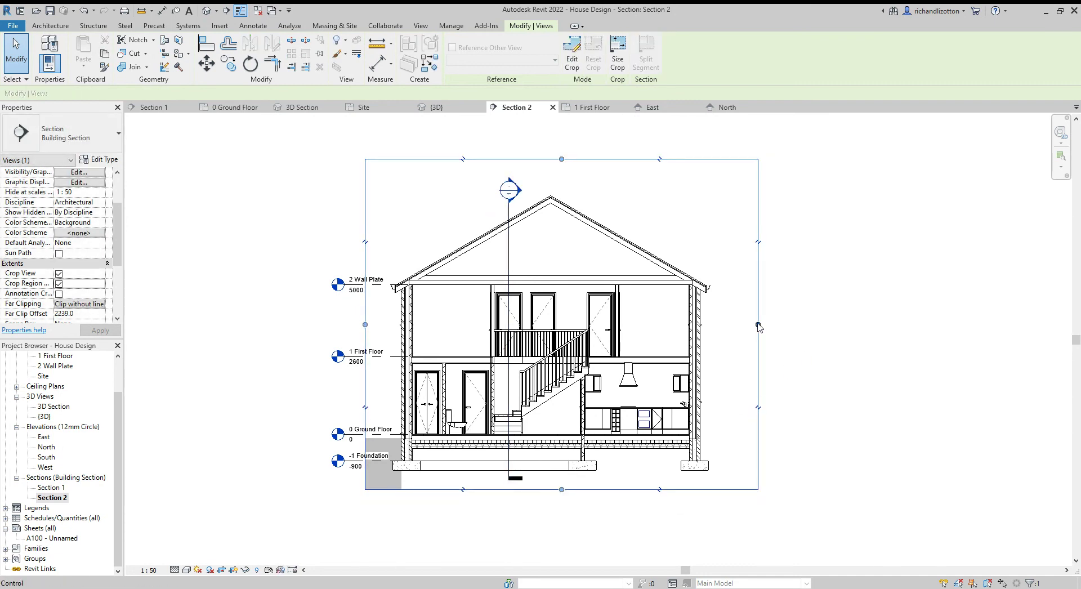
left_click_drag(757, 324, 723, 324)
left_click(813, 381)
left_click(59, 284)
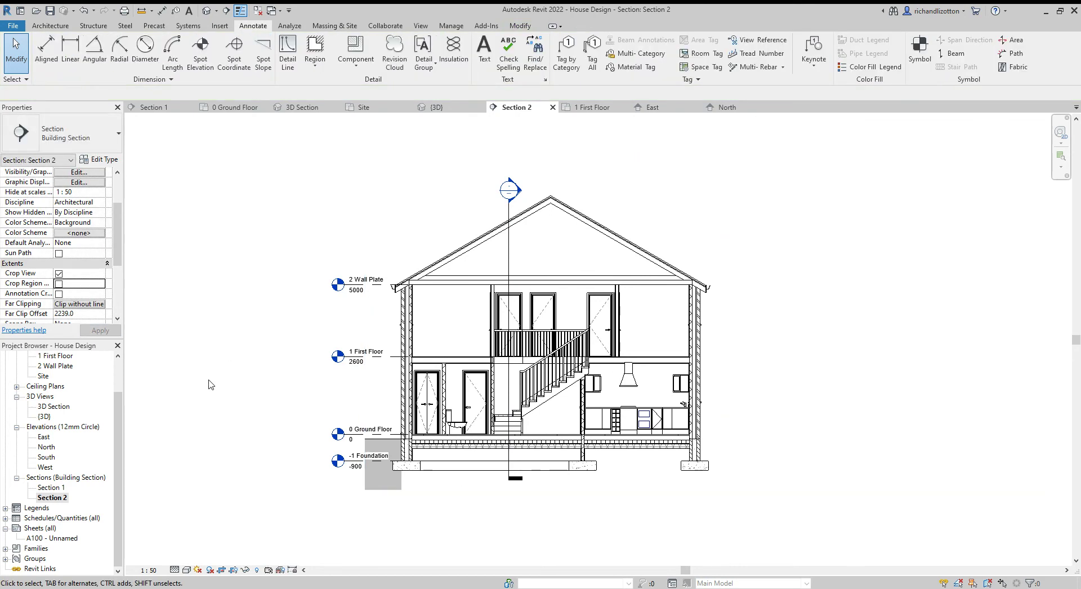
scroll(208, 384, "down", 1)
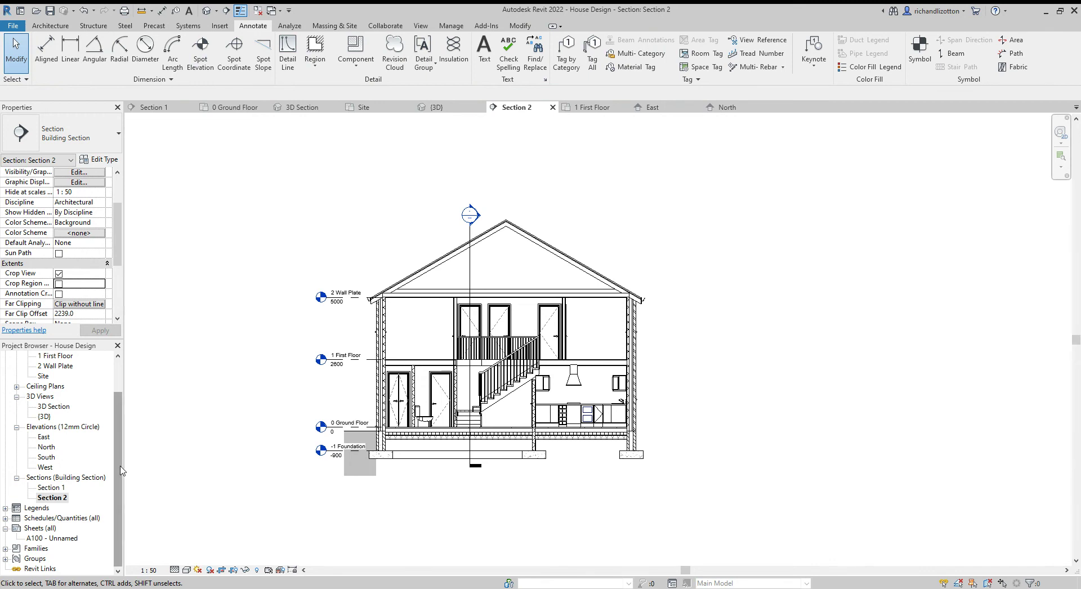
left_click(52, 497)
scroll(62, 484, "up", 2)
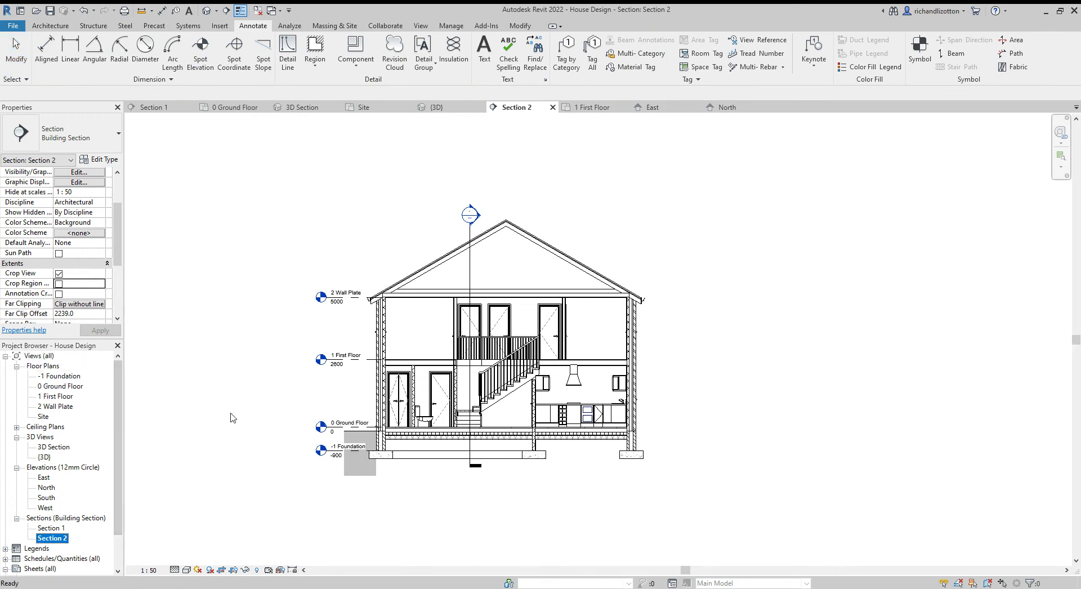